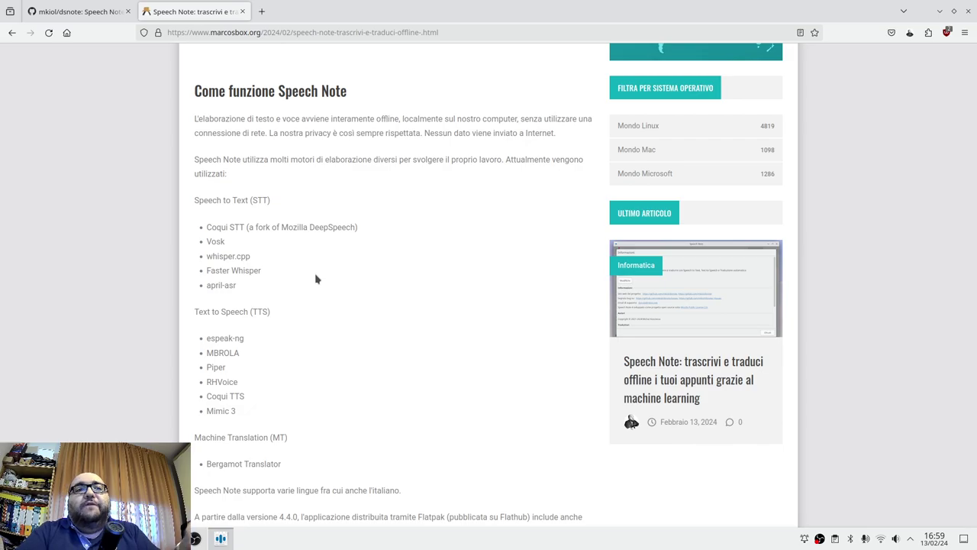
Read the article's sections on the supported speech engines and on installing Speech Note and its GPU add-ons from Flathub
scroll(320, 275, down, 4)
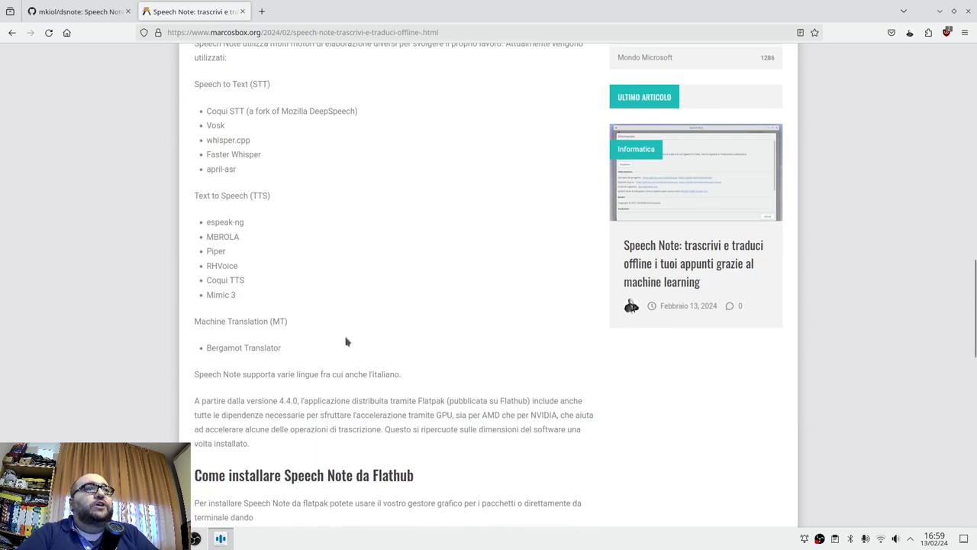
scroll(348, 342, down, 3)
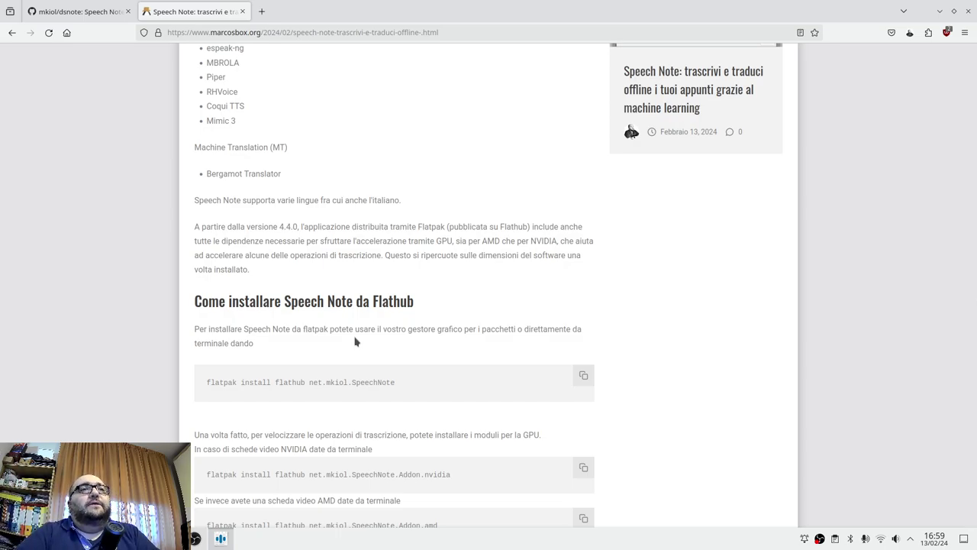
scroll(355, 342, down, 4)
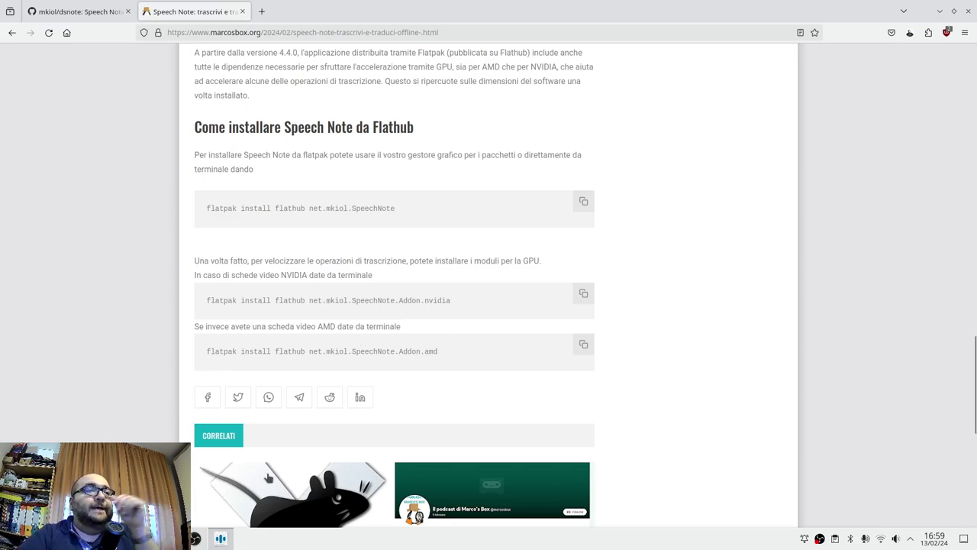
Switch from the browser to Speech Note, dismiss the application information, and look over the transcribed note in an enlarged window
click(941, 12)
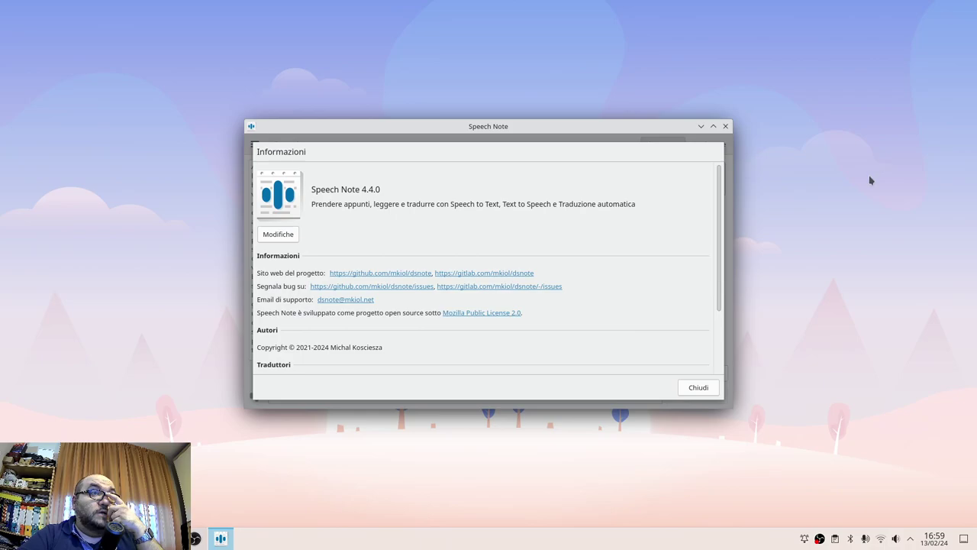
click(699, 388)
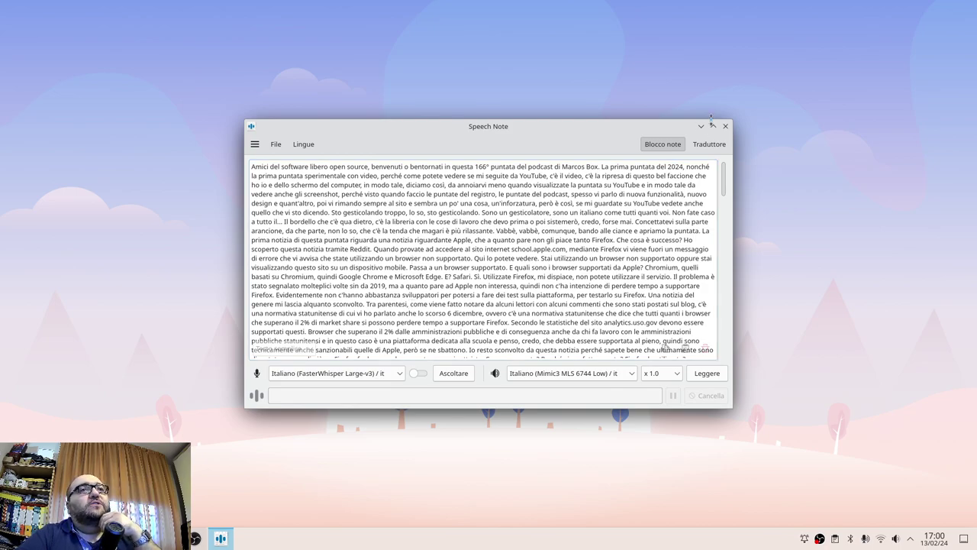
click(714, 126)
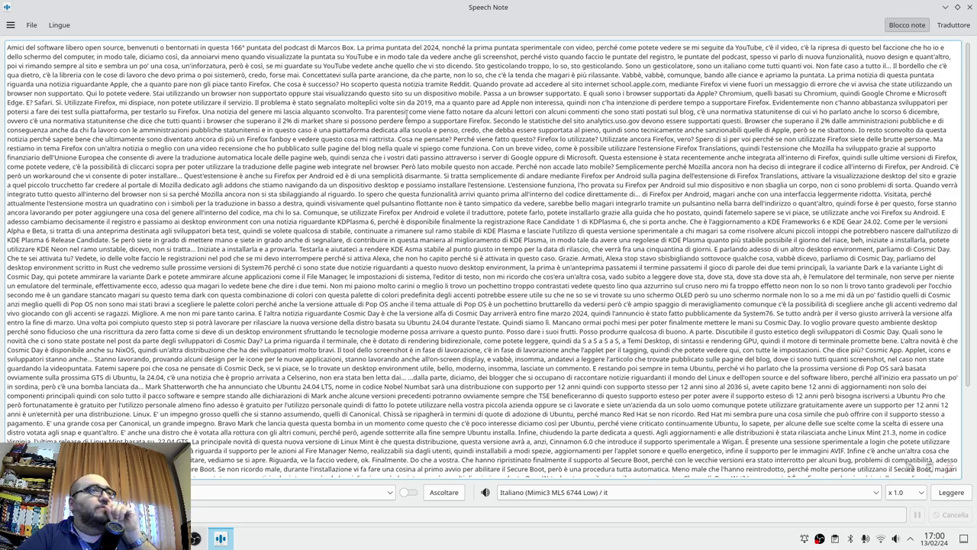
double_click(550, 4)
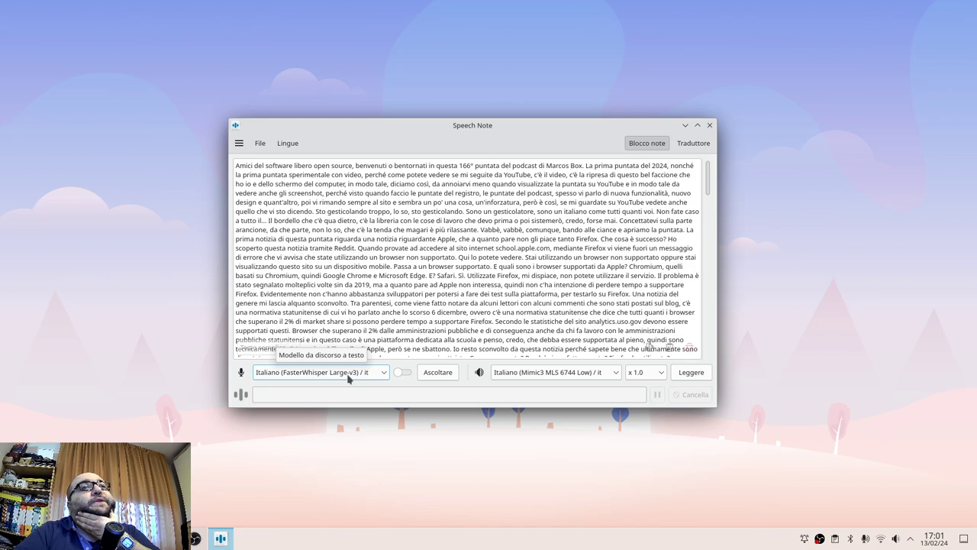
Open the Italian language models and check the details of the FasterWhisper Large-v3 speech-to-text model
click(290, 145)
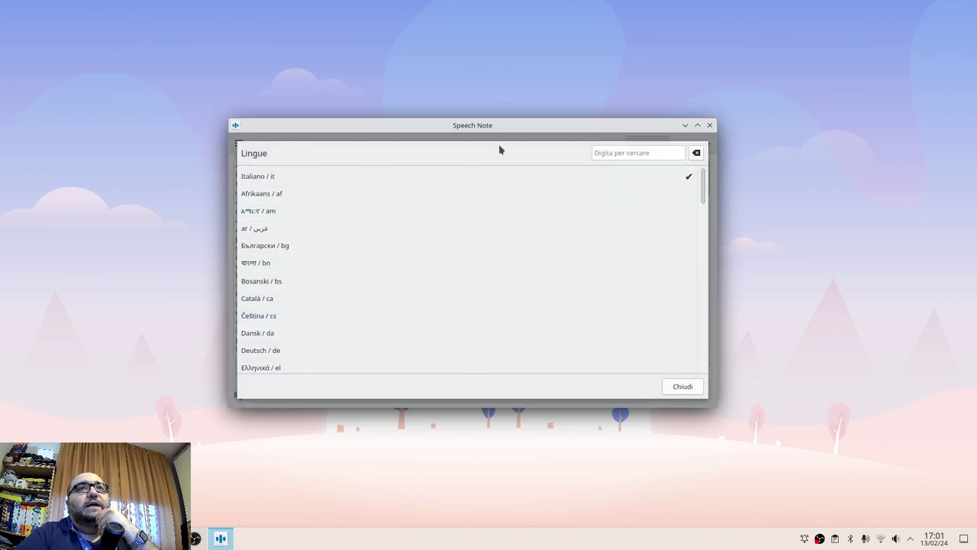
click(454, 179)
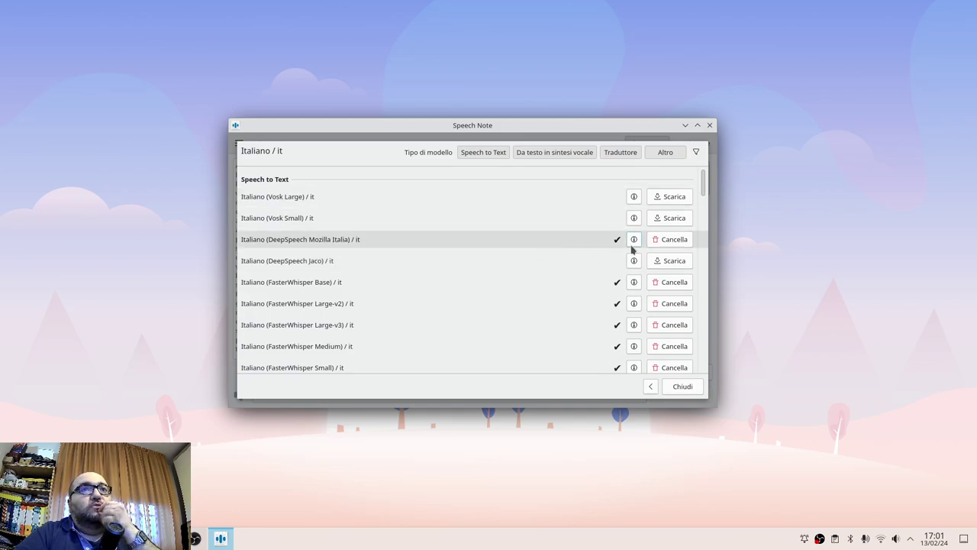
scroll(552, 282, down, 1)
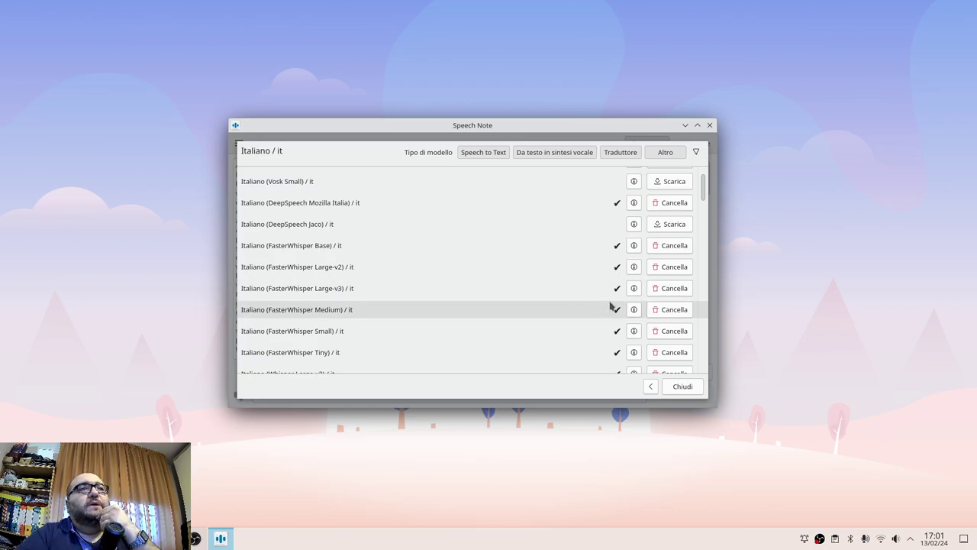
click(632, 288)
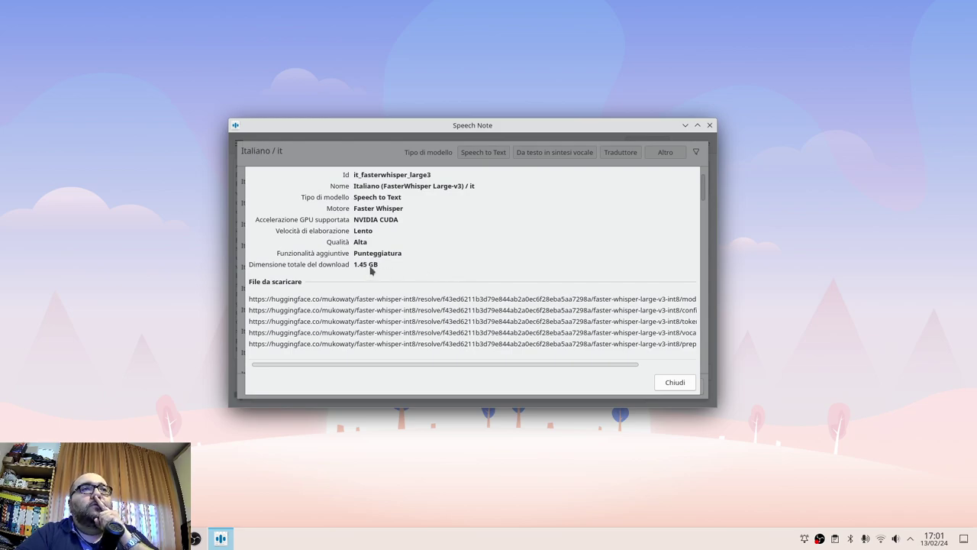
click(684, 384)
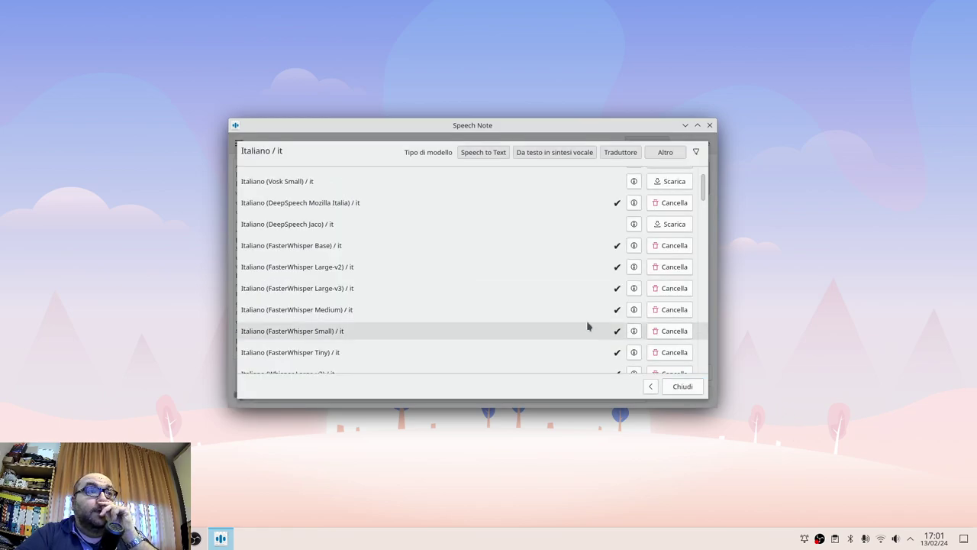
Look through the Italian Speech to Text models and check the details of Whisper Medium
scroll(574, 309, down, 3)
scroll(573, 312, up, 5)
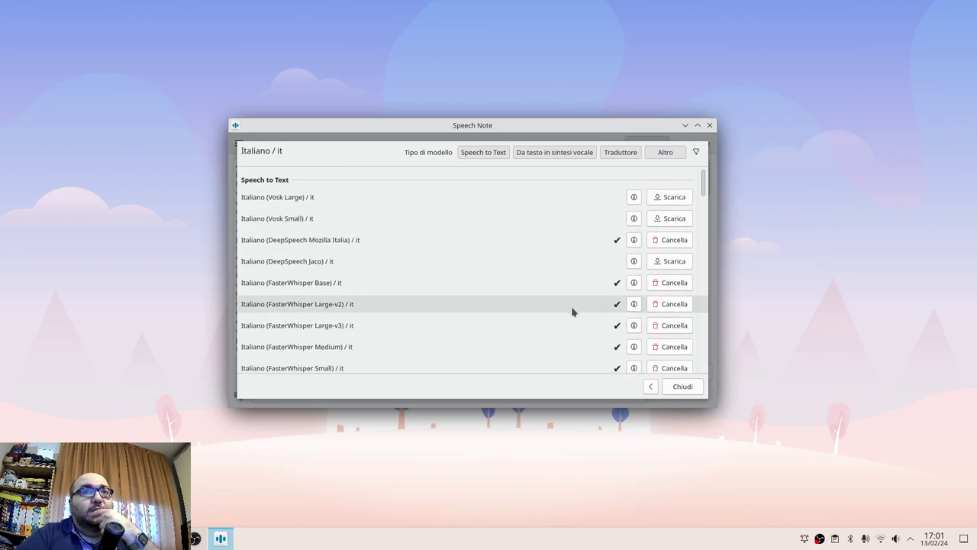
scroll(573, 310, down, 1)
scroll(573, 310, down, 3)
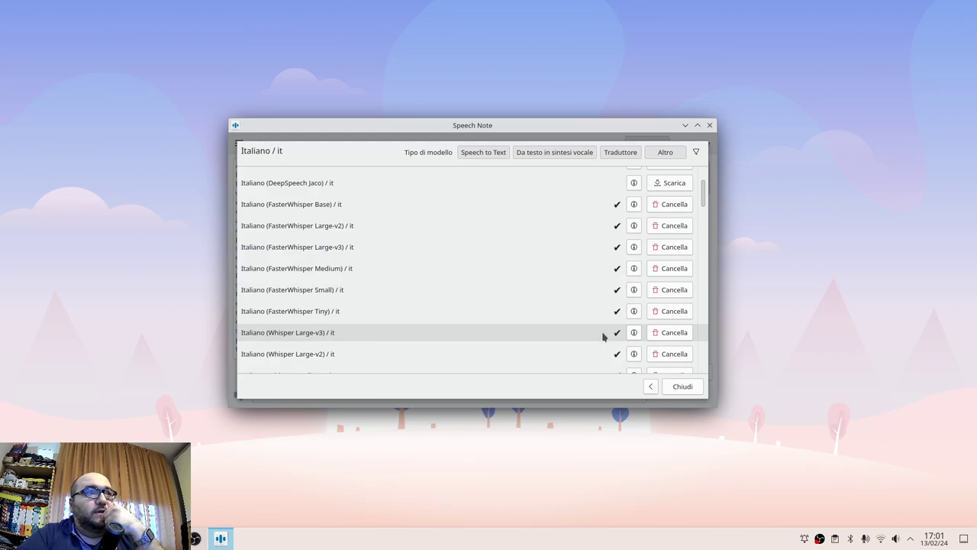
scroll(603, 340, down, 2)
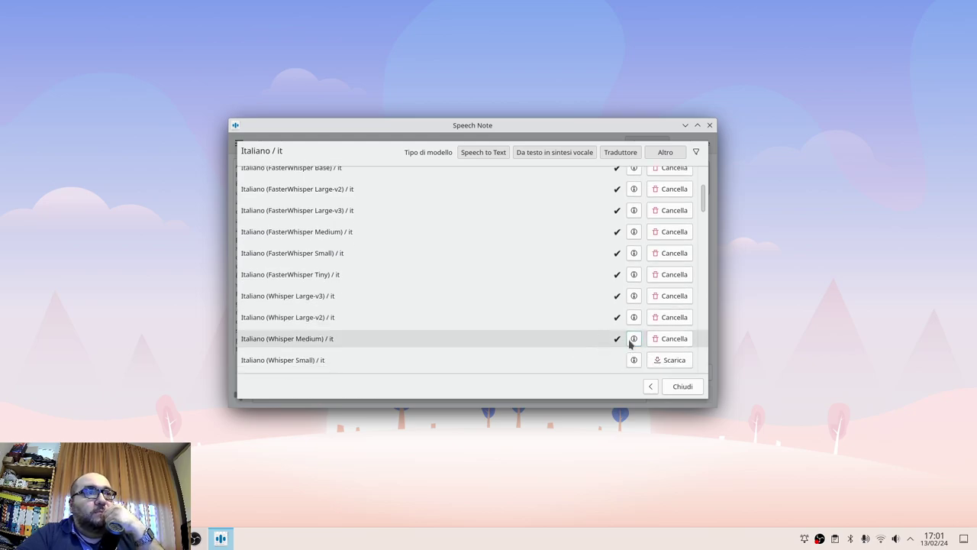
click(633, 340)
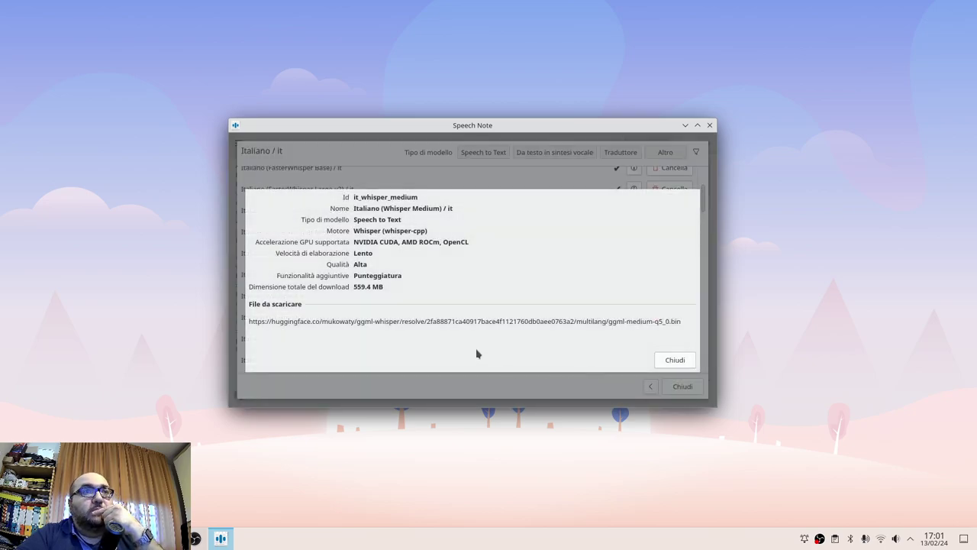
click(669, 360)
Check the details of the Italian FasterWhisper Tiny model
scroll(519, 324, up, 4)
scroll(519, 324, up, 1)
scroll(522, 323, down, 1)
scroll(524, 323, down, 1)
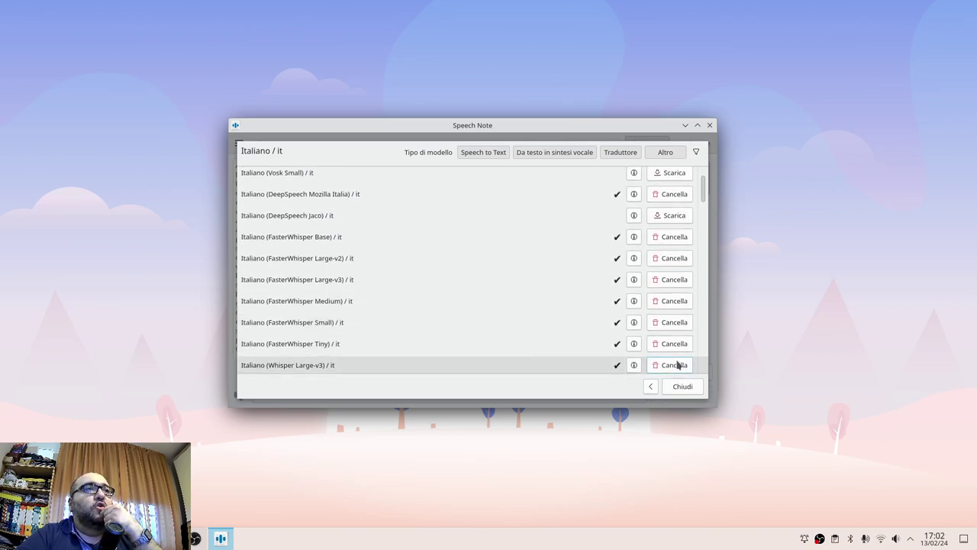
click(633, 351)
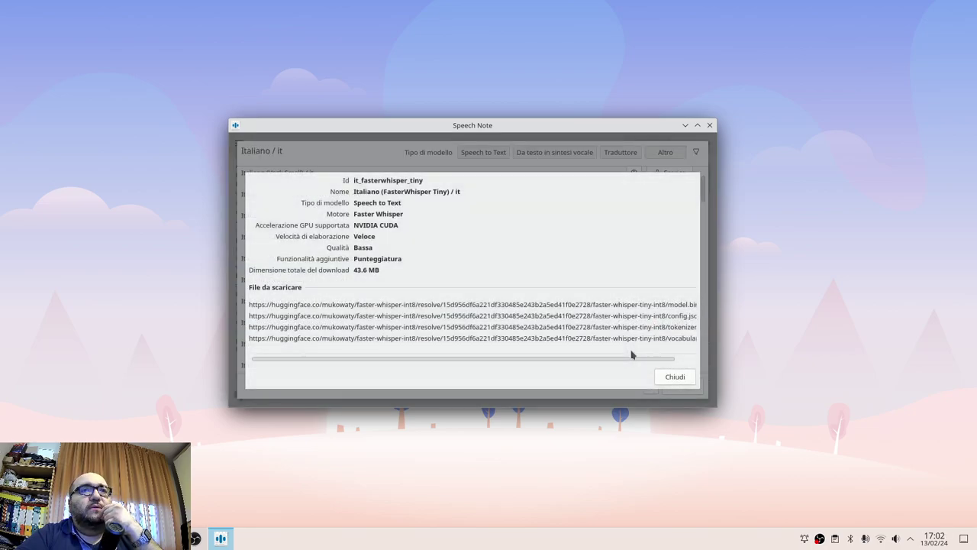
click(675, 376)
Check the details of the Italian FasterWhisper Base model
scroll(628, 282, up, 1)
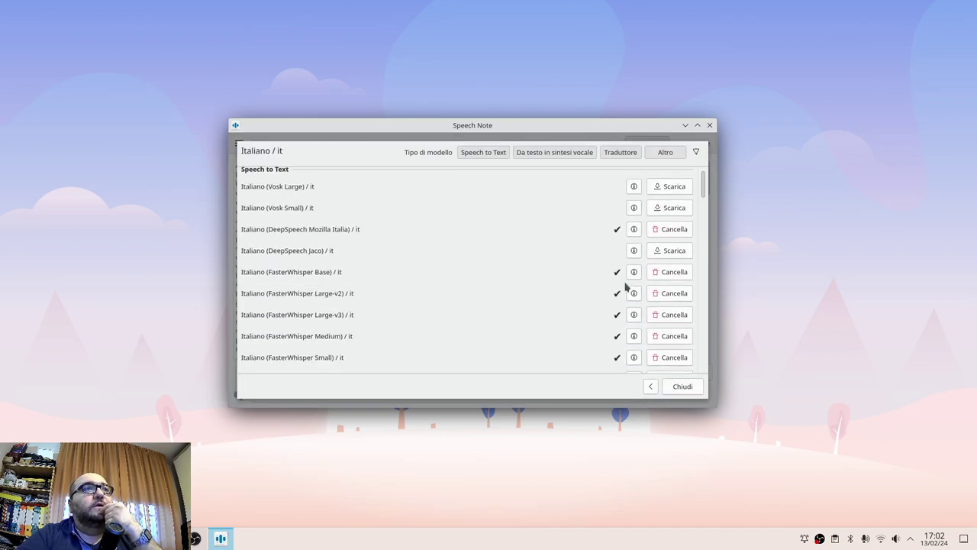
click(634, 274)
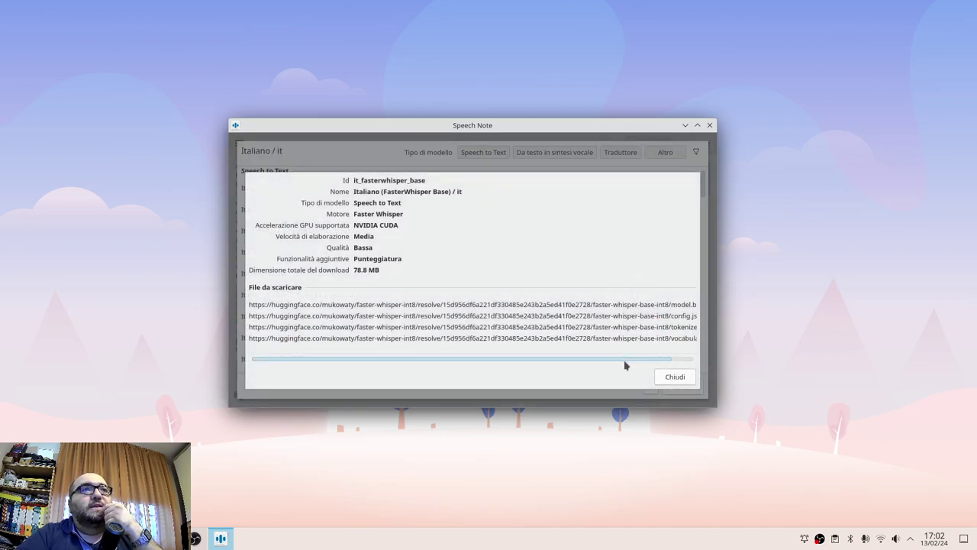
click(672, 377)
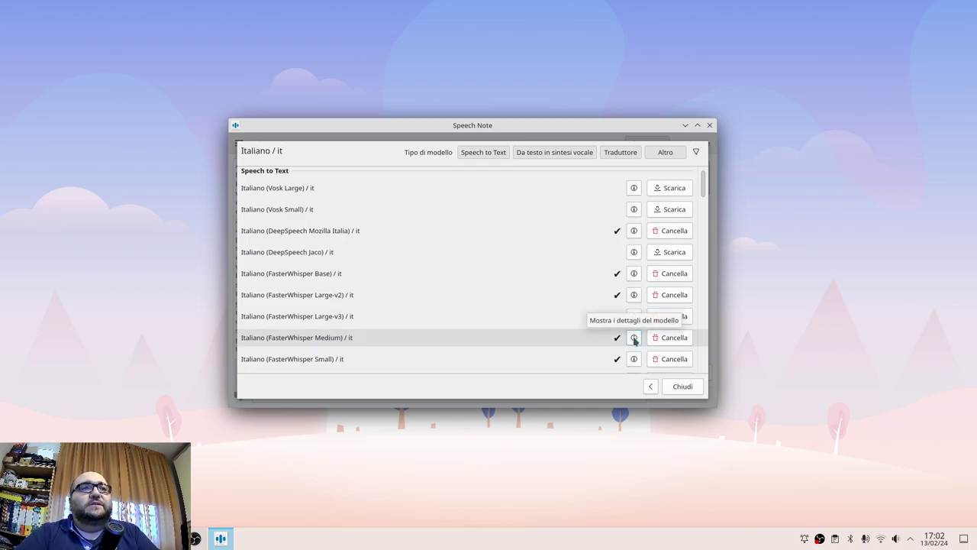
Find the Italian Text to Speech models and check the details of Coqui Mai Glow Female
scroll(601, 332, down, 1)
scroll(602, 332, down, 5)
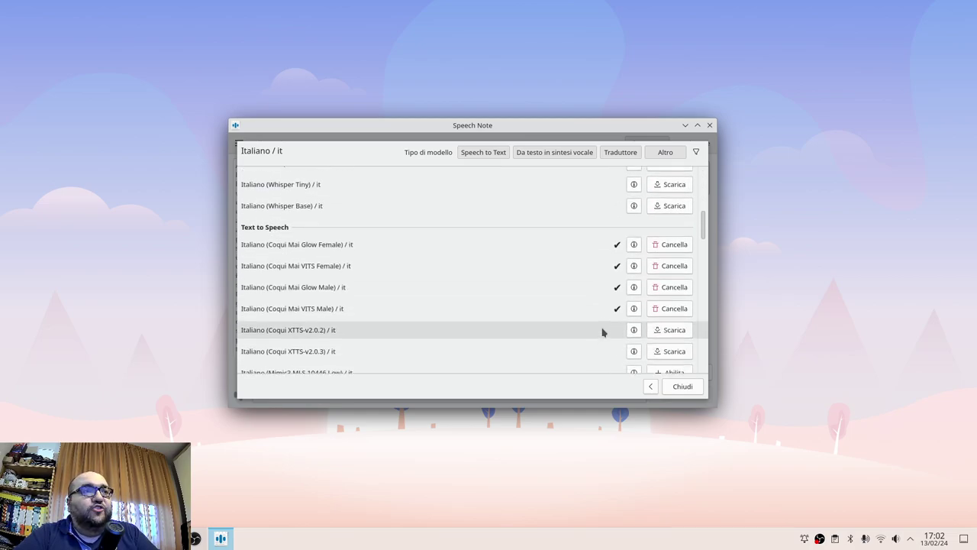
scroll(603, 332, up, 4)
scroll(603, 332, down, 3)
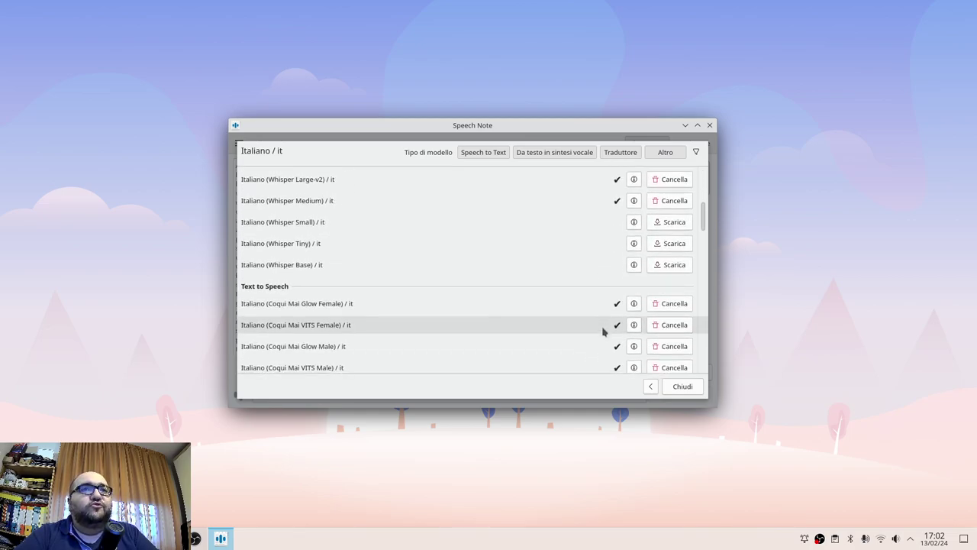
scroll(556, 321, down, 5)
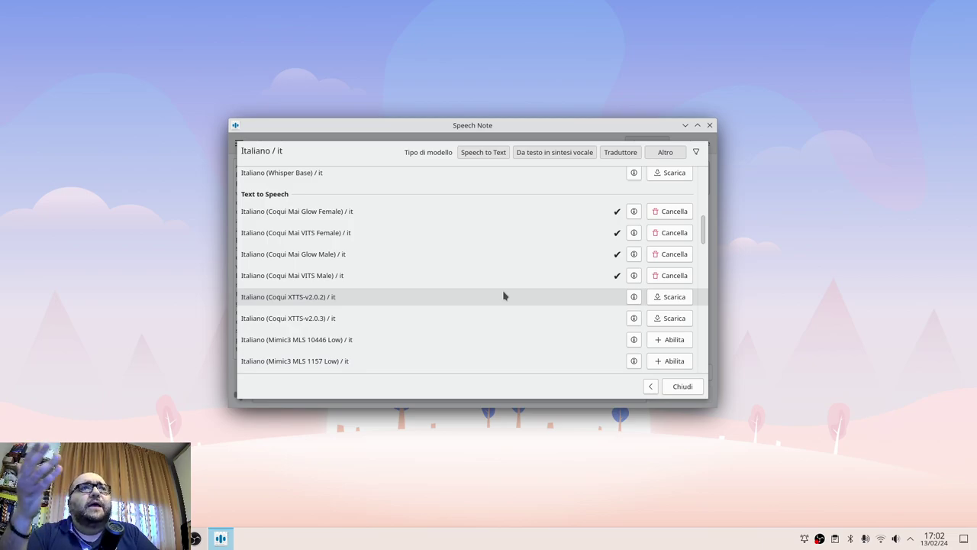
click(634, 211)
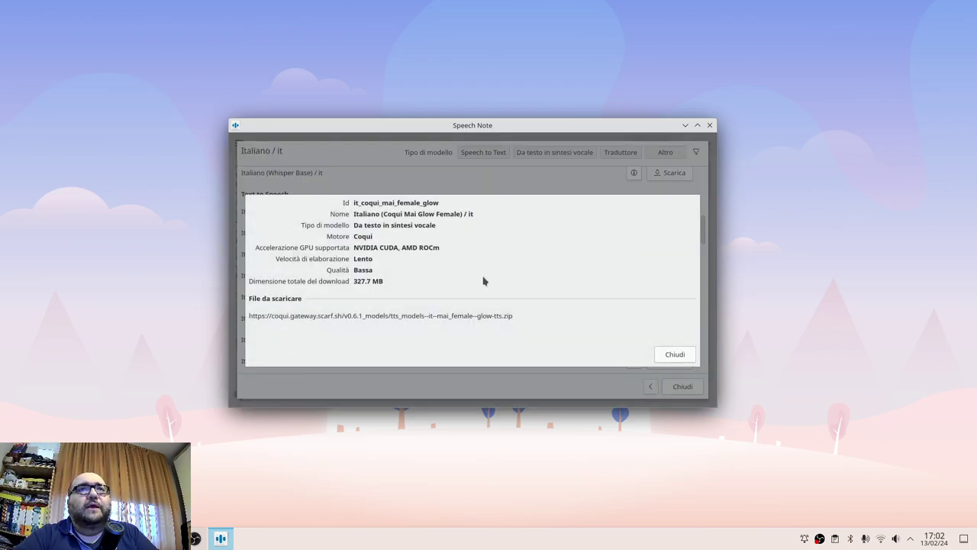
click(692, 358)
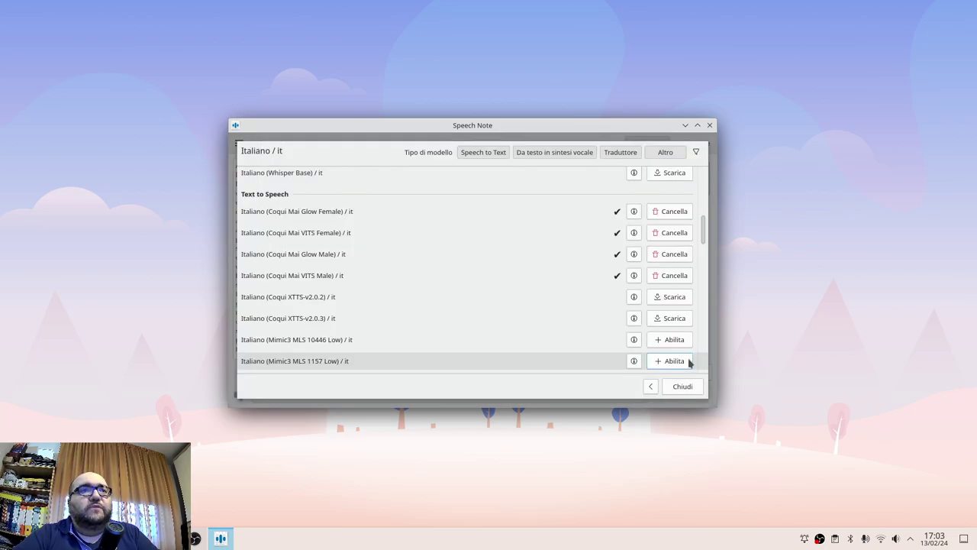
Look through the remaining Italian voice and translator models, check the Punteggiatura model's details, and close the language models
scroll(516, 325, down, 1)
scroll(517, 325, down, 5)
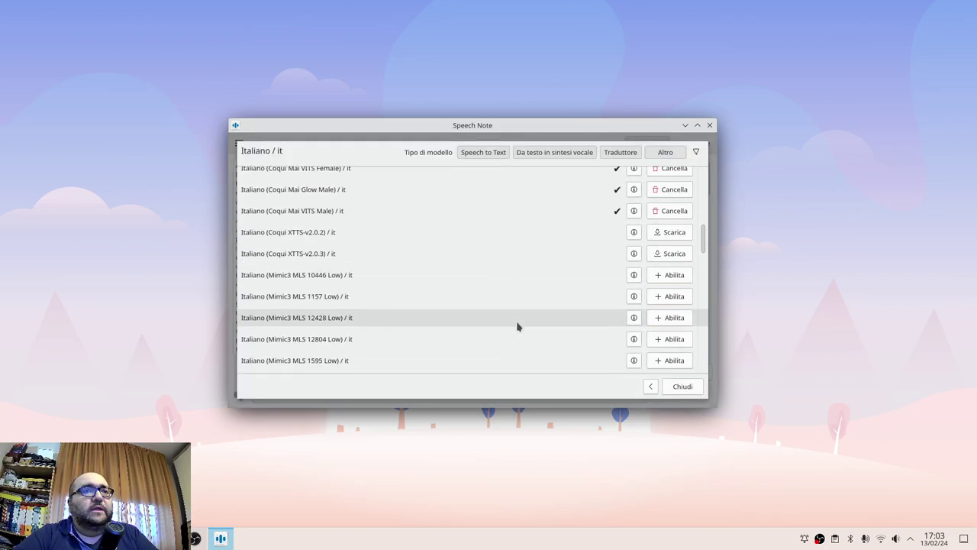
scroll(519, 326, down, 15)
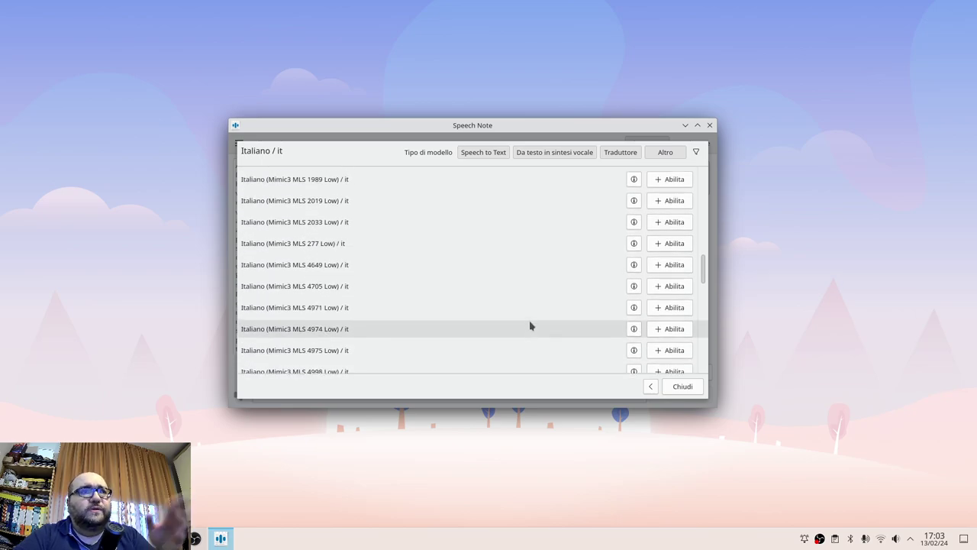
scroll(531, 326, down, 10)
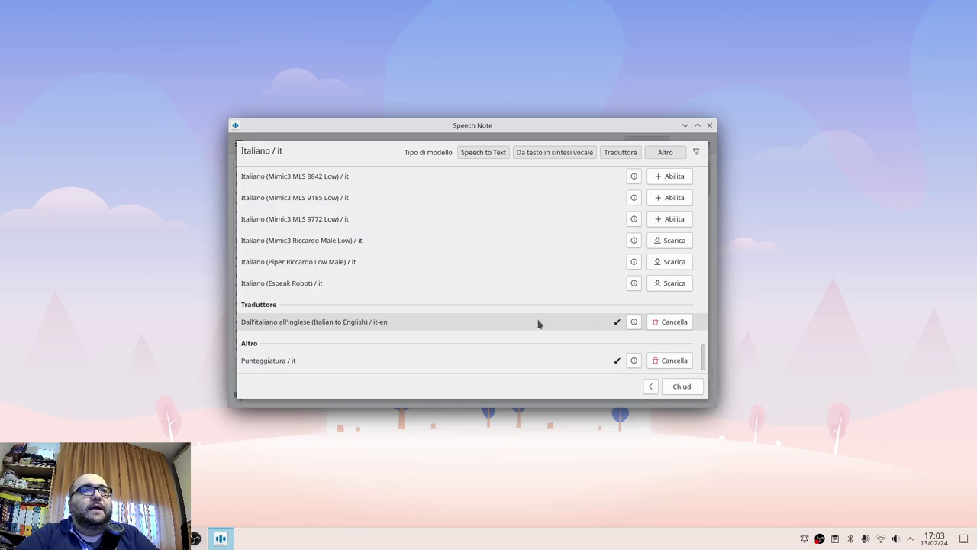
click(634, 360)
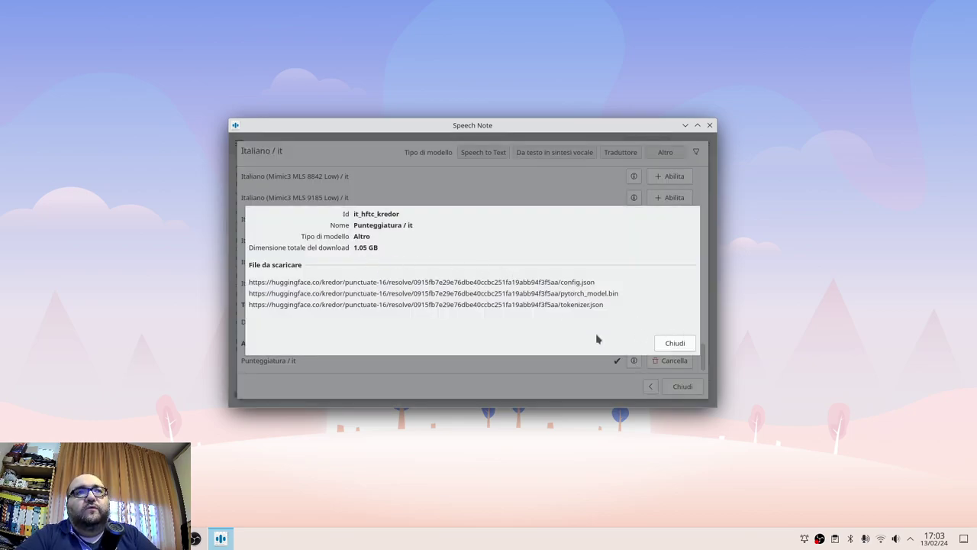
click(680, 345)
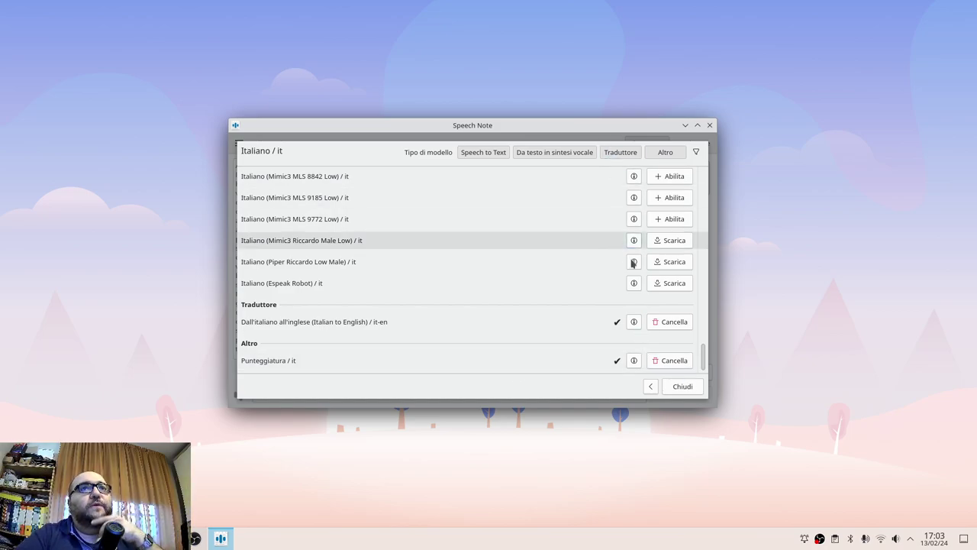
click(683, 386)
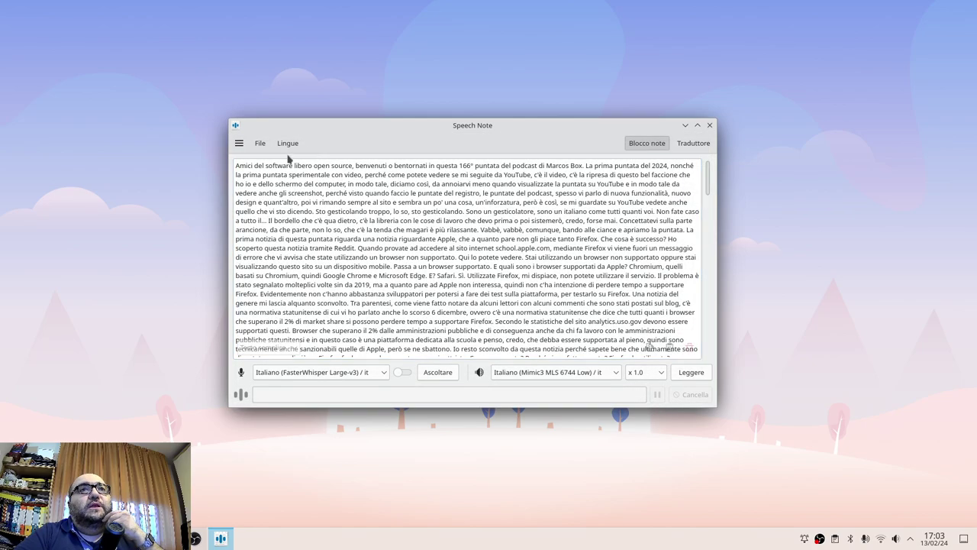
Open the application settings and view the user interface and Speech to Text options
click(239, 143)
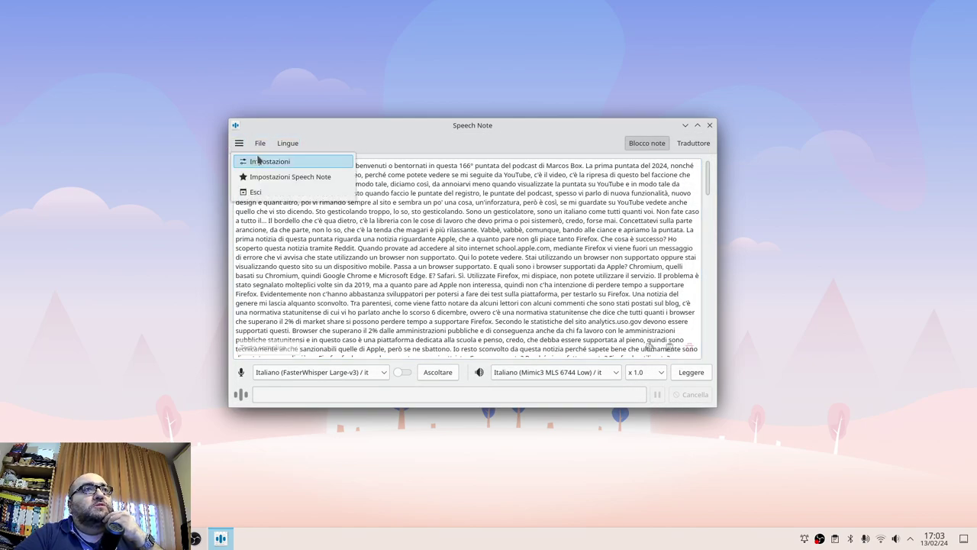
click(260, 161)
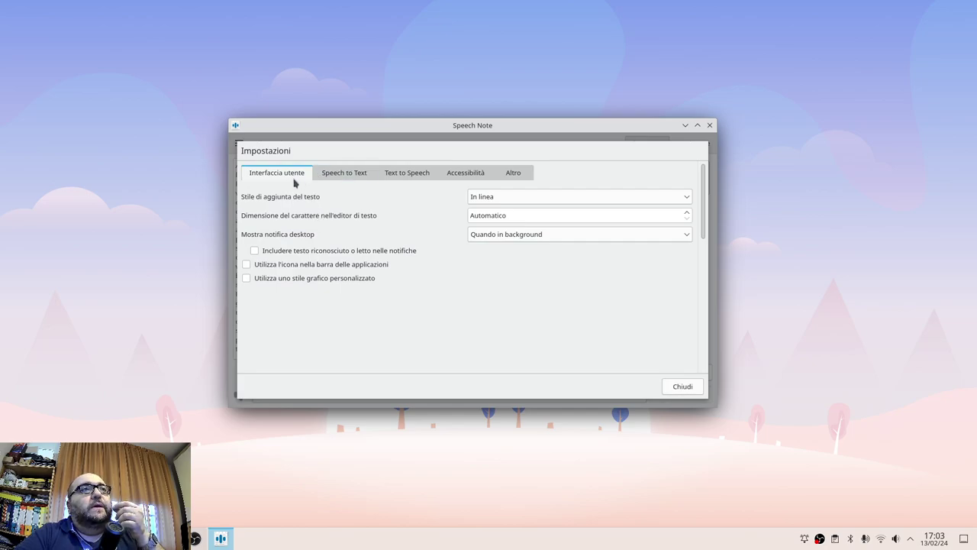
click(357, 174)
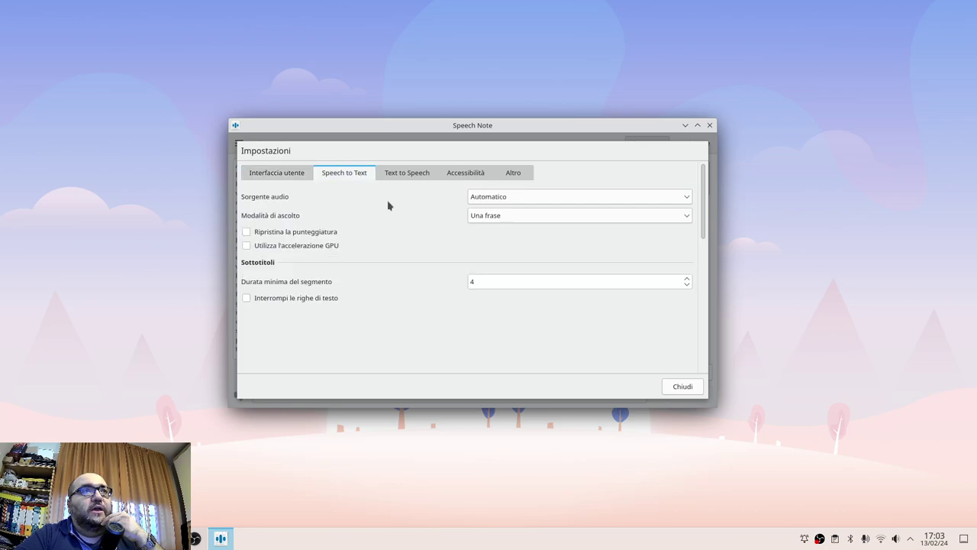
Enable and disable GPU acceleration for Speech to Text, and view the Text to Speech and accessibility options
click(273, 248)
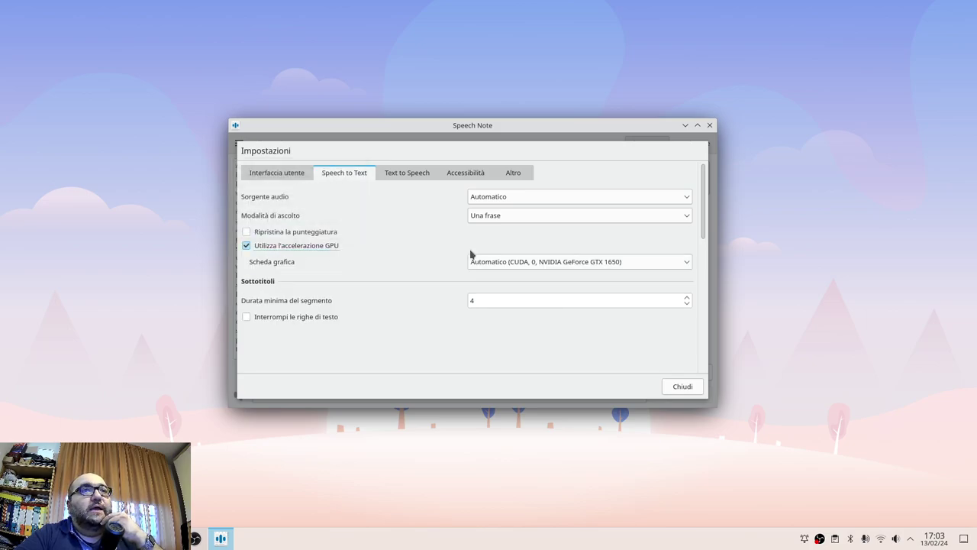
click(310, 246)
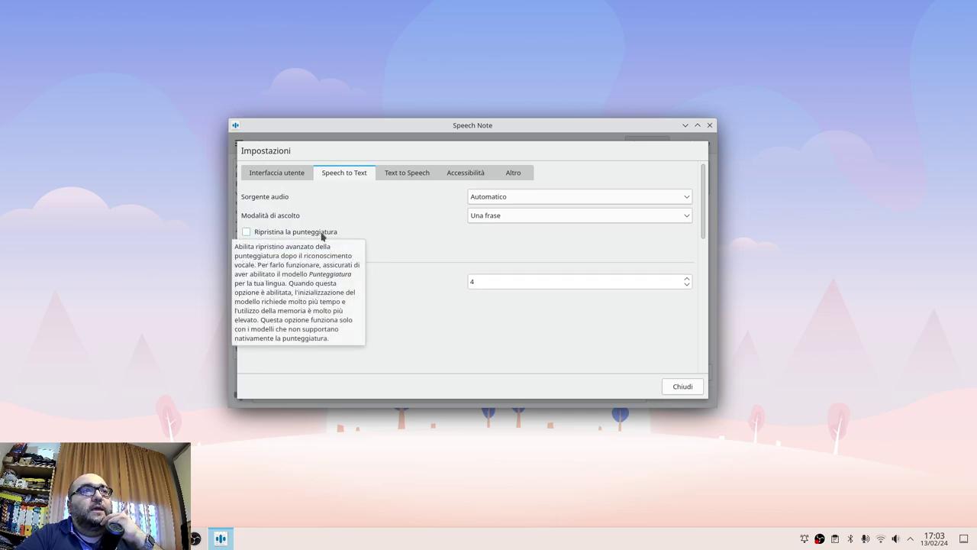
click(422, 177)
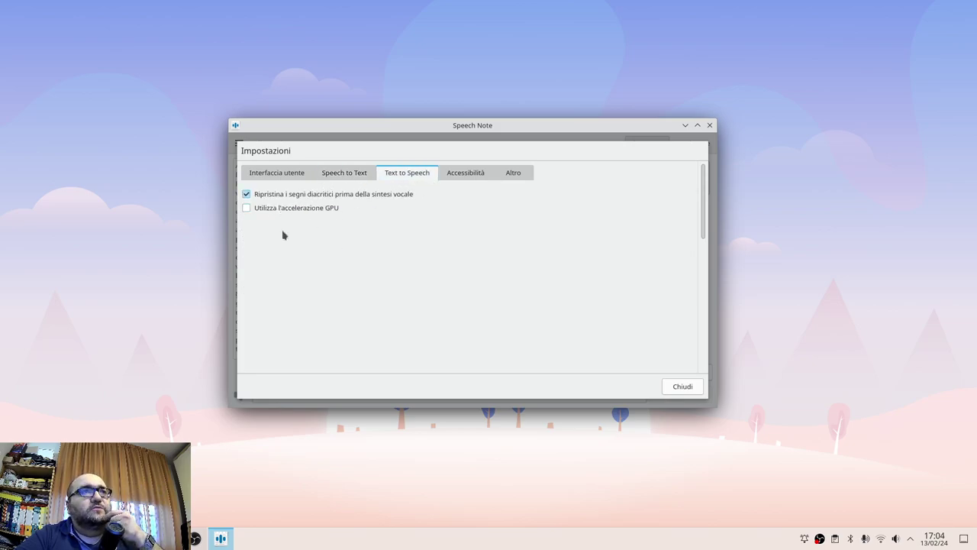
click(484, 173)
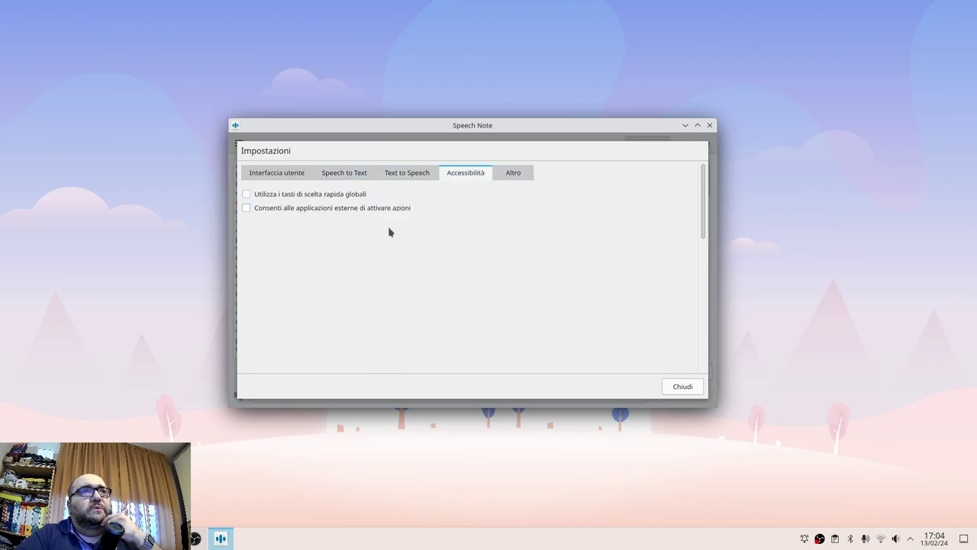
Examine the storage, CPU, graphics card and optional feature availability sections of the other settings, and close the settings
click(519, 178)
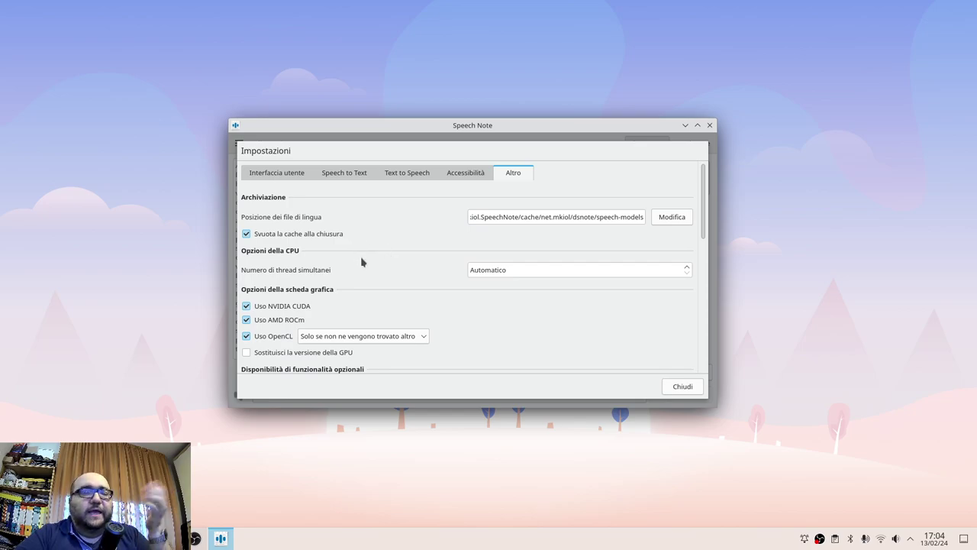
scroll(363, 262, down, 1)
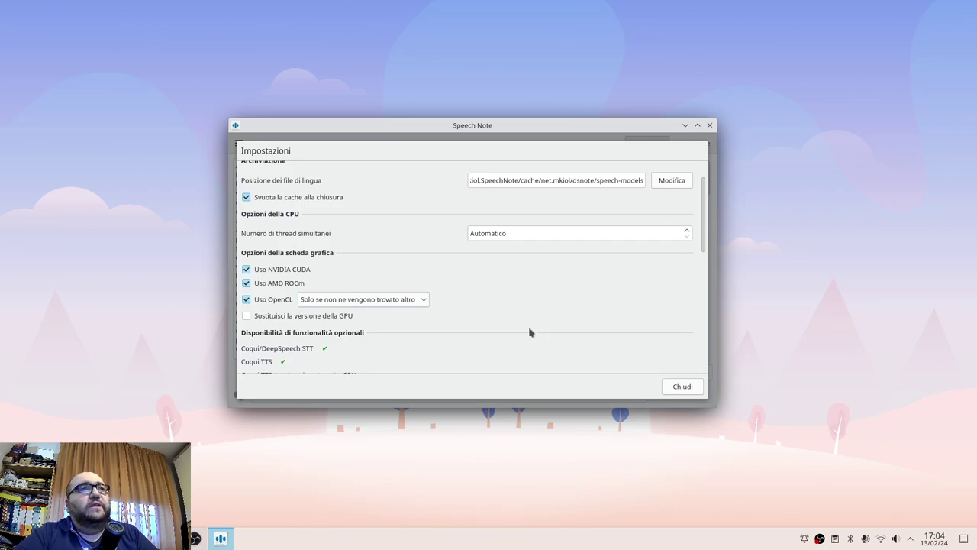
scroll(504, 331, down, 2)
scroll(466, 319, down, 2)
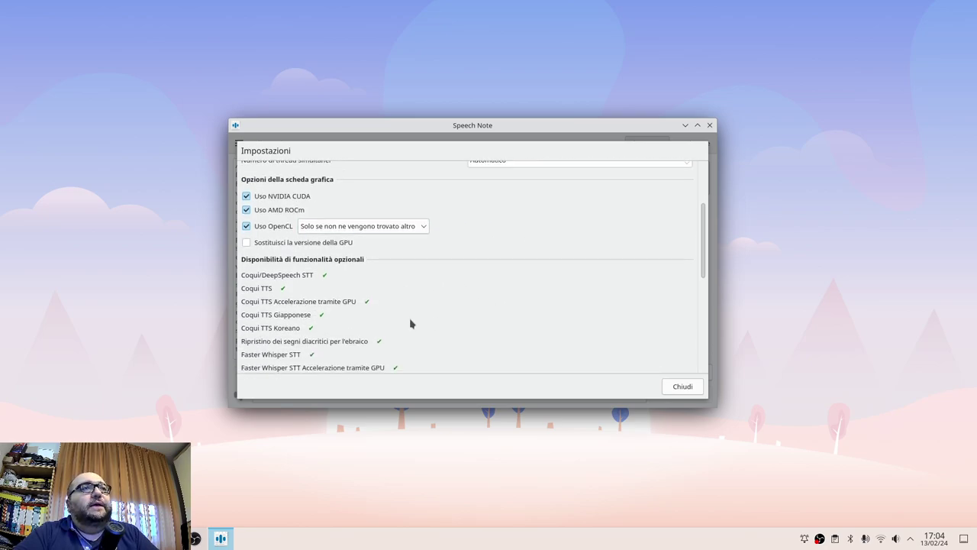
scroll(468, 294, up, 2)
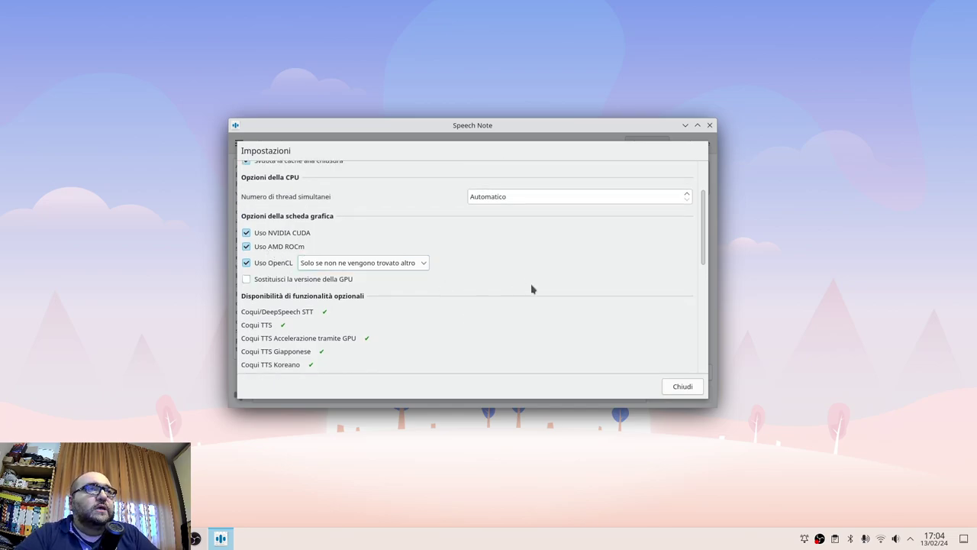
scroll(541, 294, down, 6)
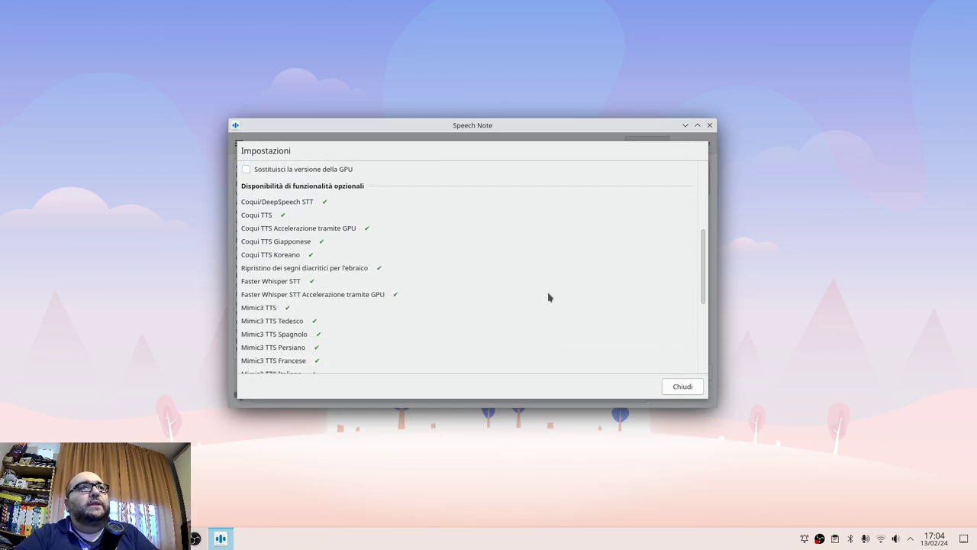
scroll(552, 297, down, 10)
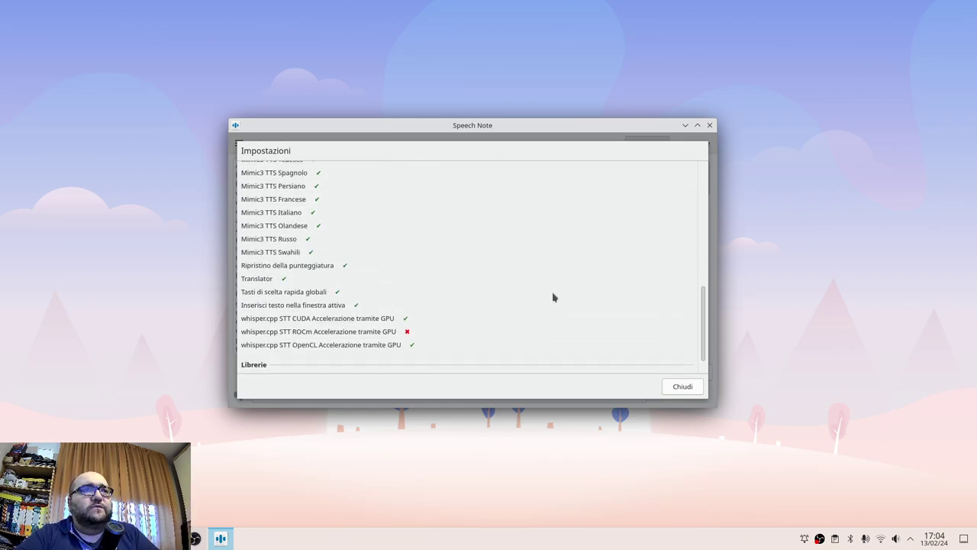
scroll(553, 297, up, 20)
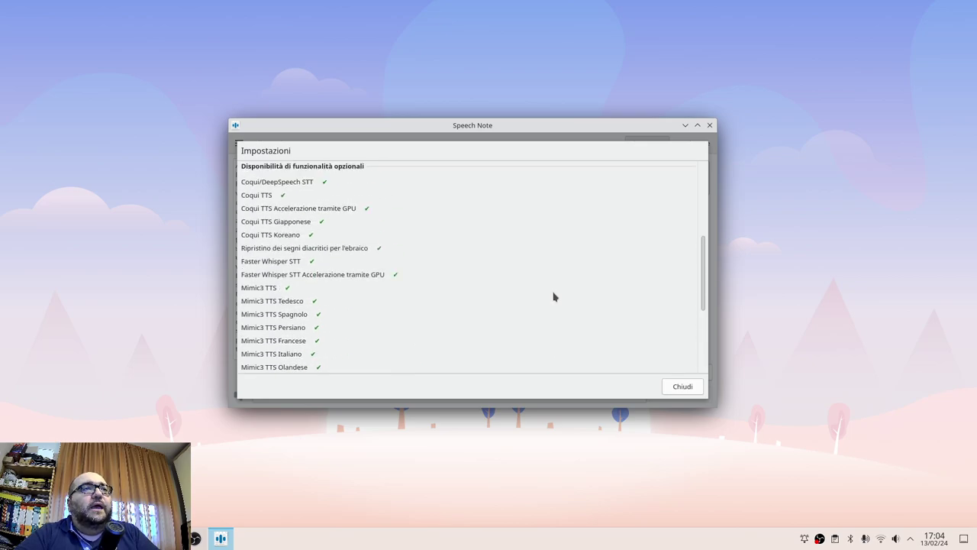
scroll(555, 297, down, 2)
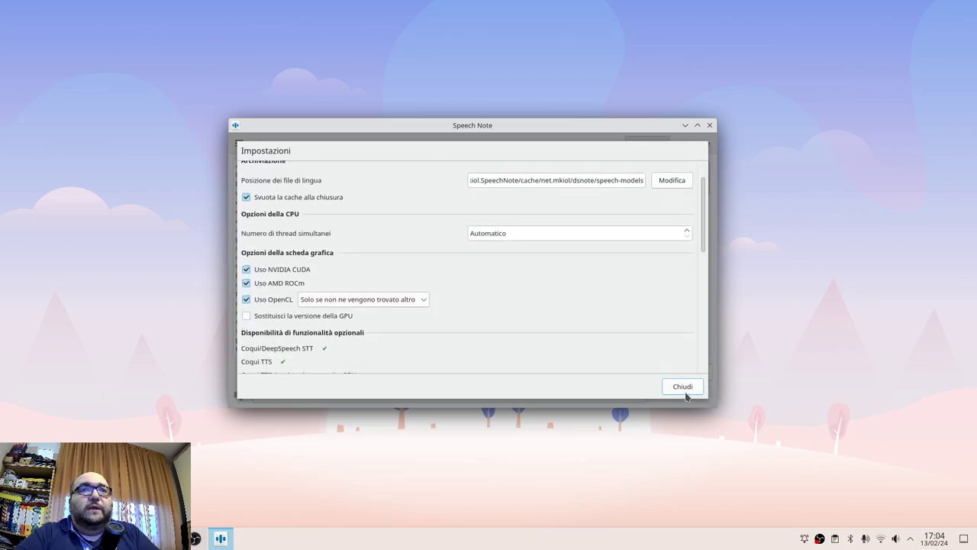
click(682, 386)
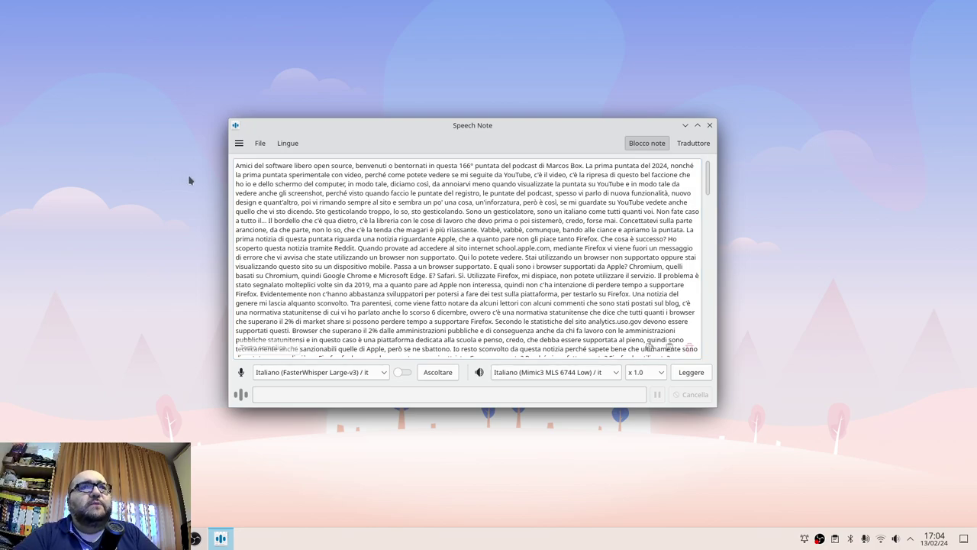
Try to transcribe a file from the 167 folder in Video, replacing the current note's text
click(239, 143)
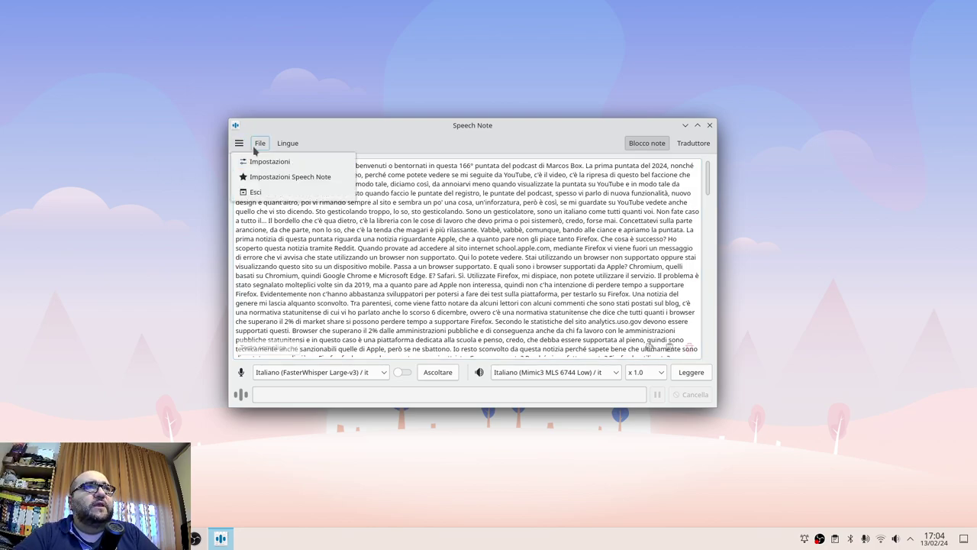
click(253, 147)
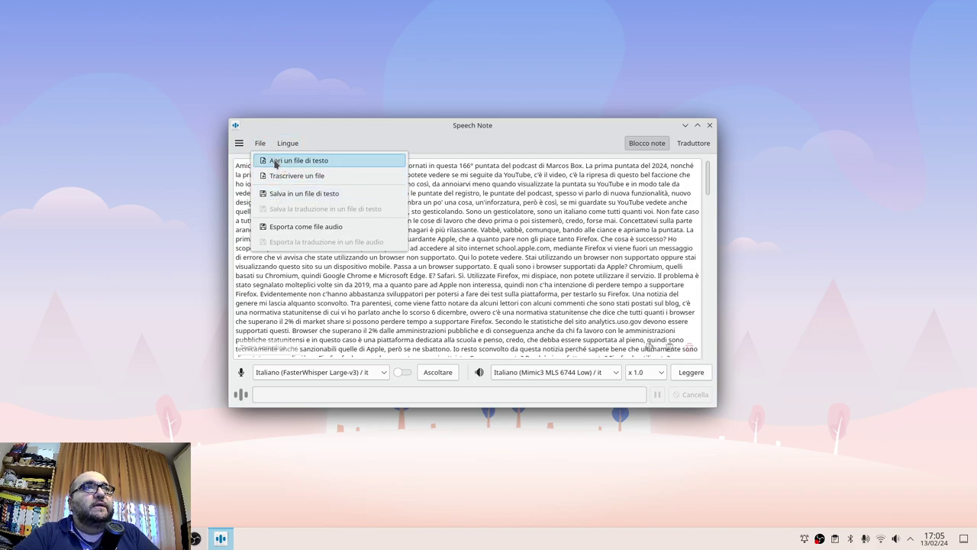
click(273, 177)
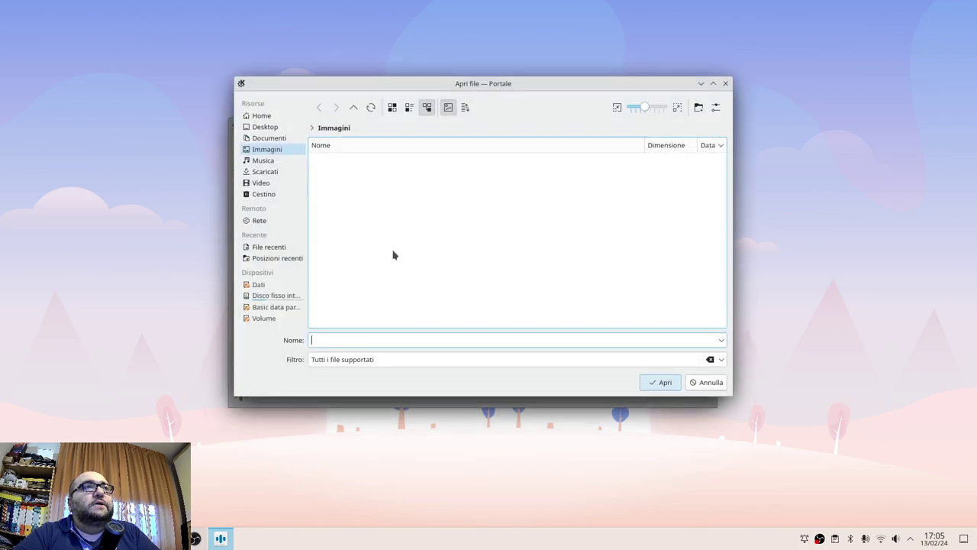
click(277, 185)
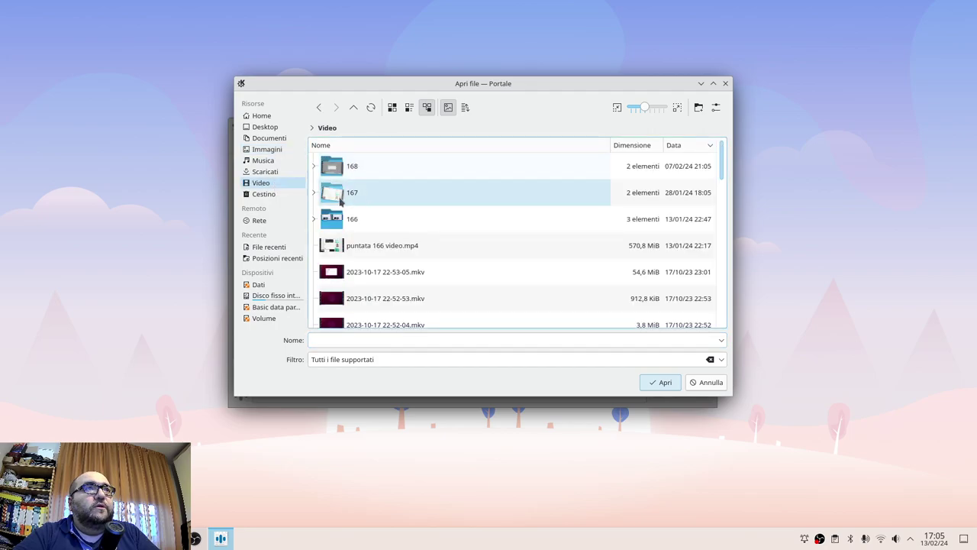
double_click(367, 193)
double_click(367, 219)
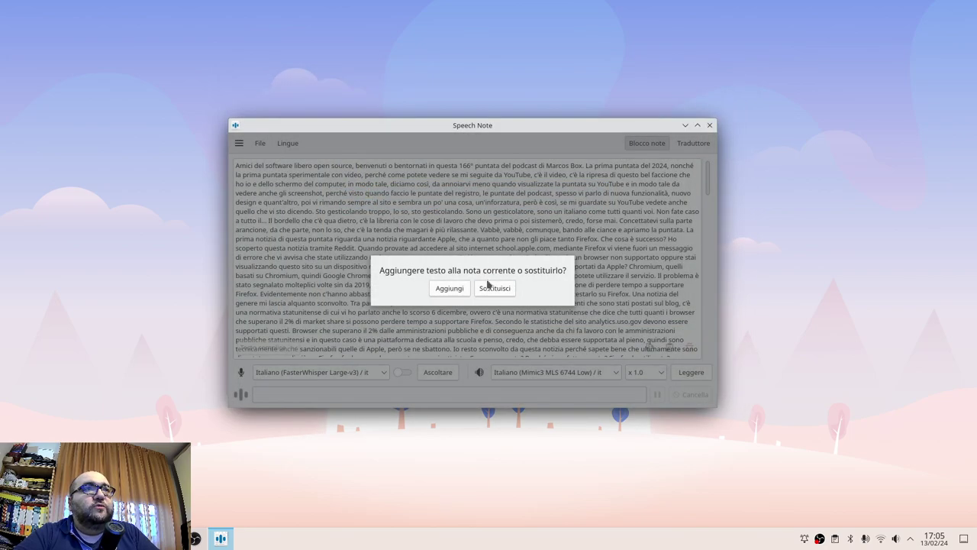
click(487, 292)
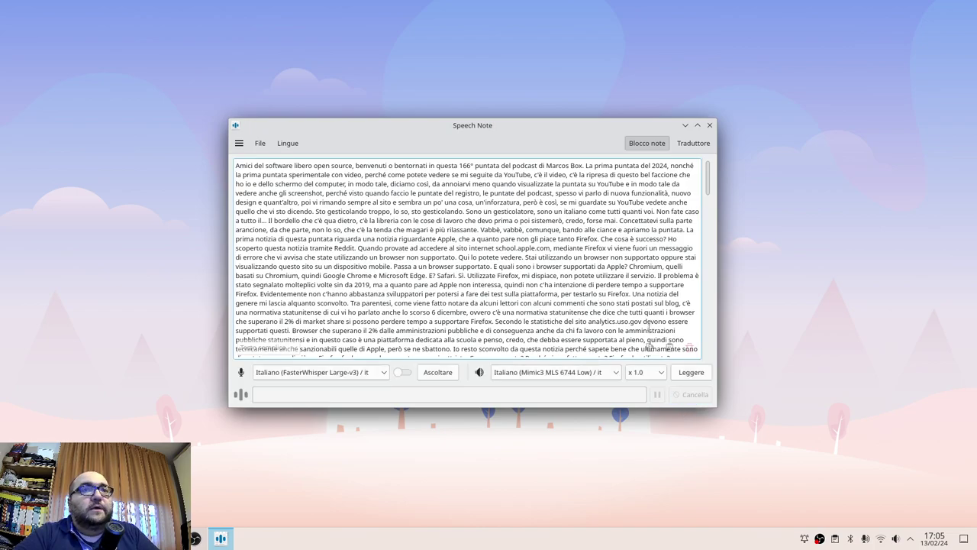
Clear the current note and start transcribing the audio file 167.mp3 from the 167 folder
click(689, 347)
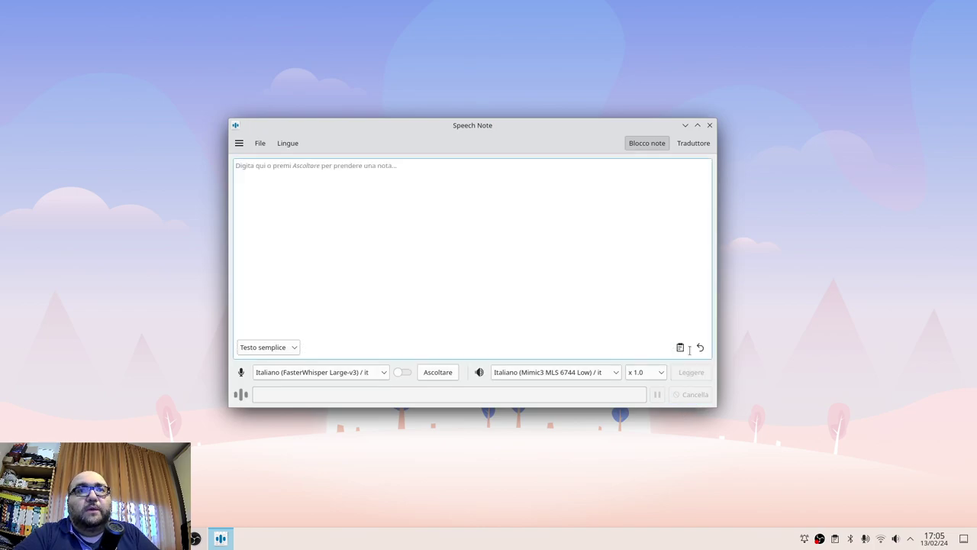
click(259, 143)
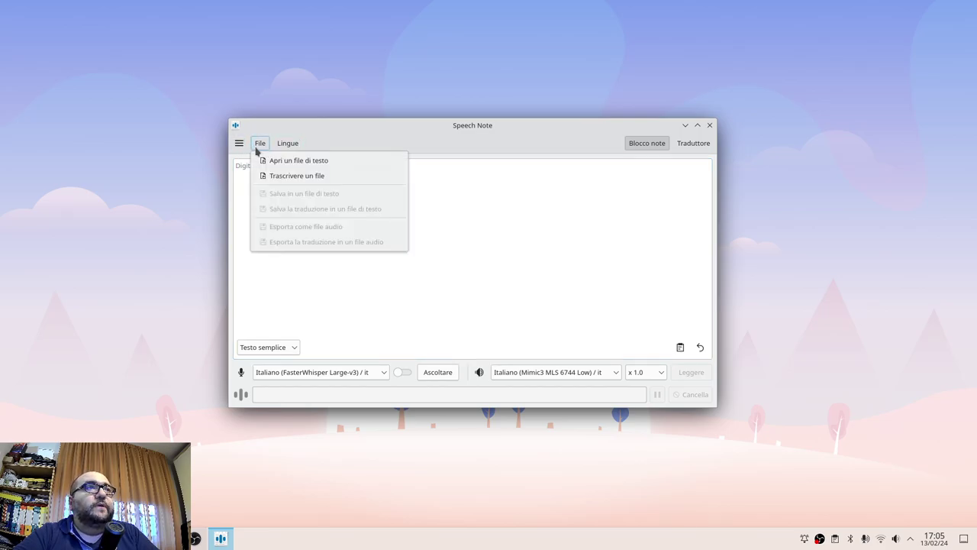
click(327, 177)
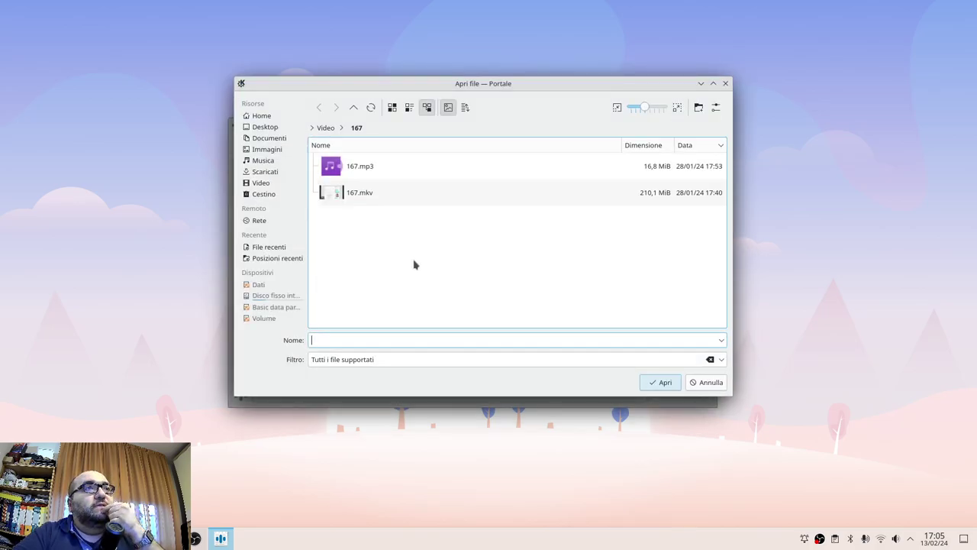
double_click(374, 168)
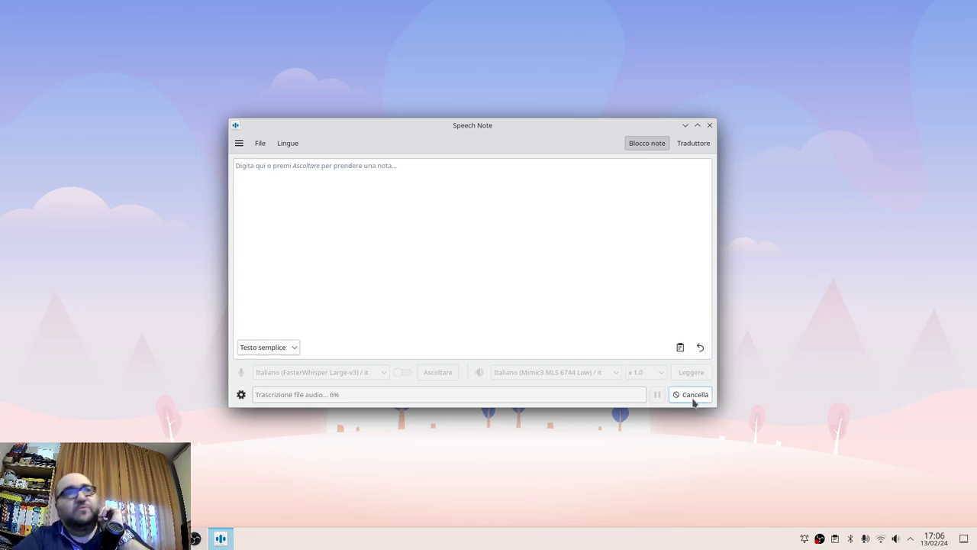
Cancel the running transcription of the audio file
right_click(820, 539)
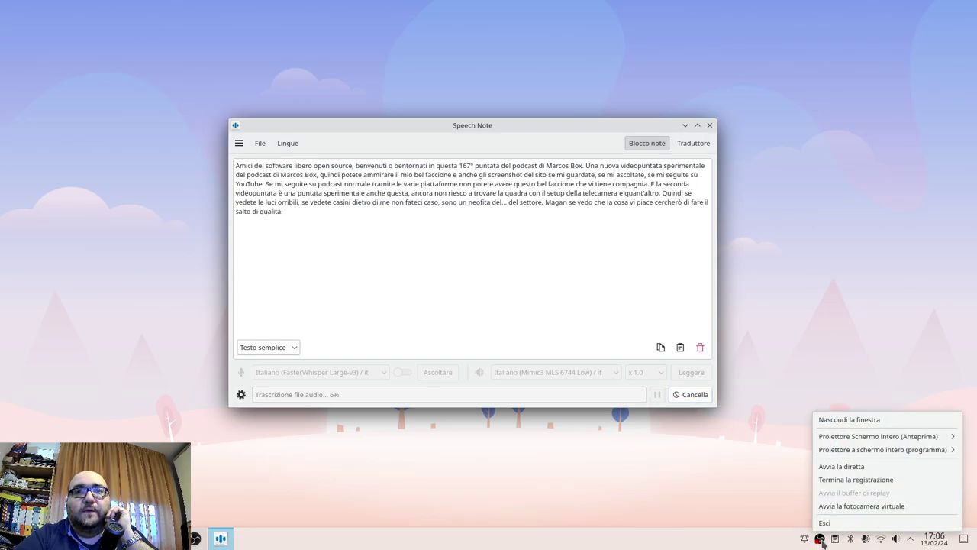
click(485, 260)
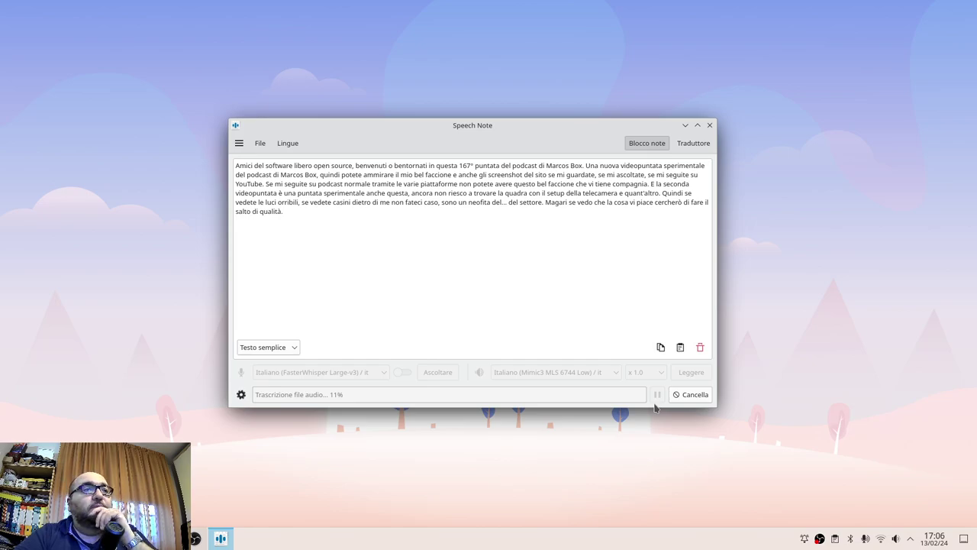
click(696, 396)
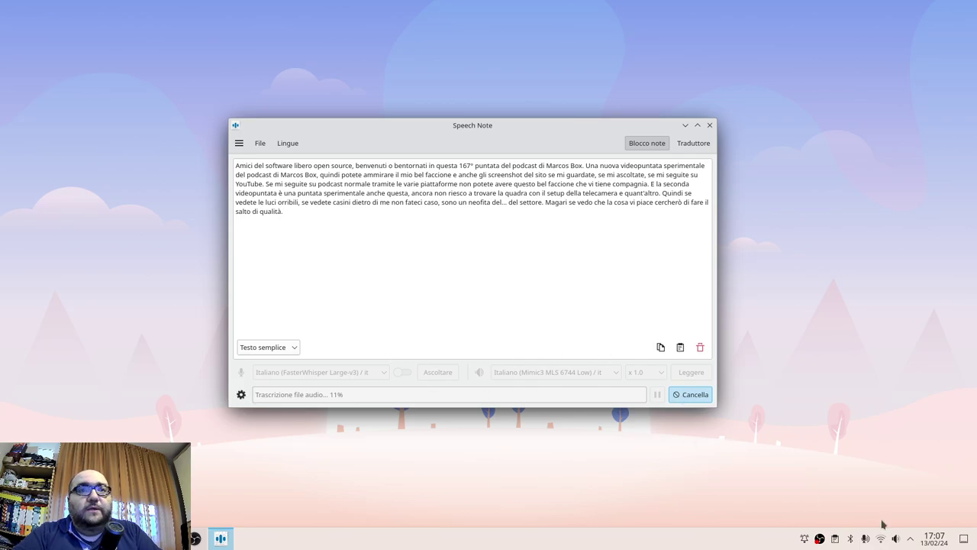
right_click(820, 539)
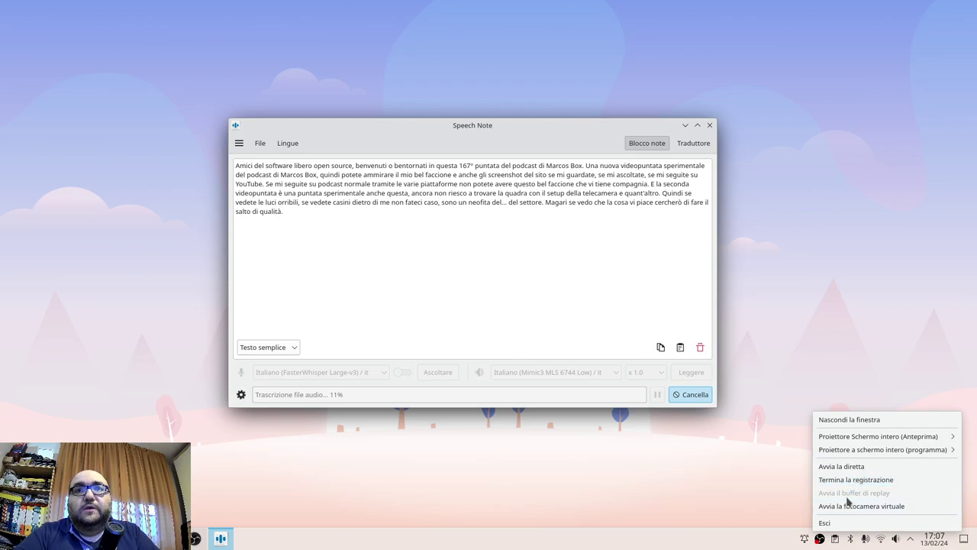
click(752, 490)
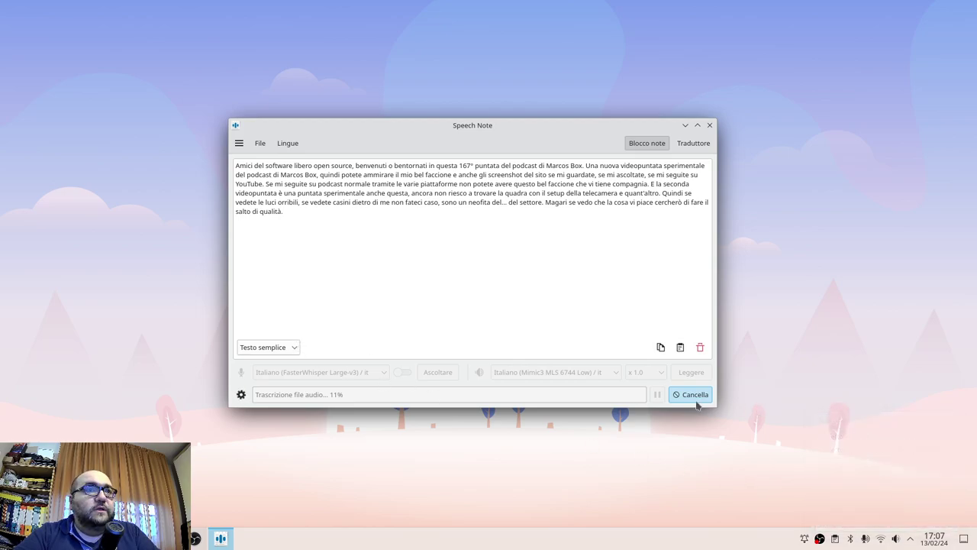
right_click(820, 539)
click(421, 222)
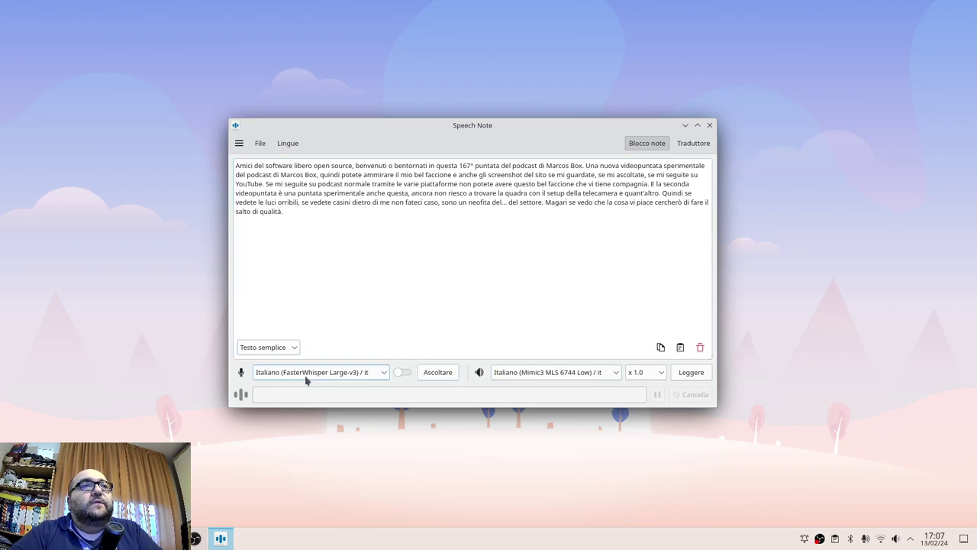
Dictate a test starting with "Prova 1, 2, 3, prova!" and separate it from the transcribed text with a blank line
click(440, 374)
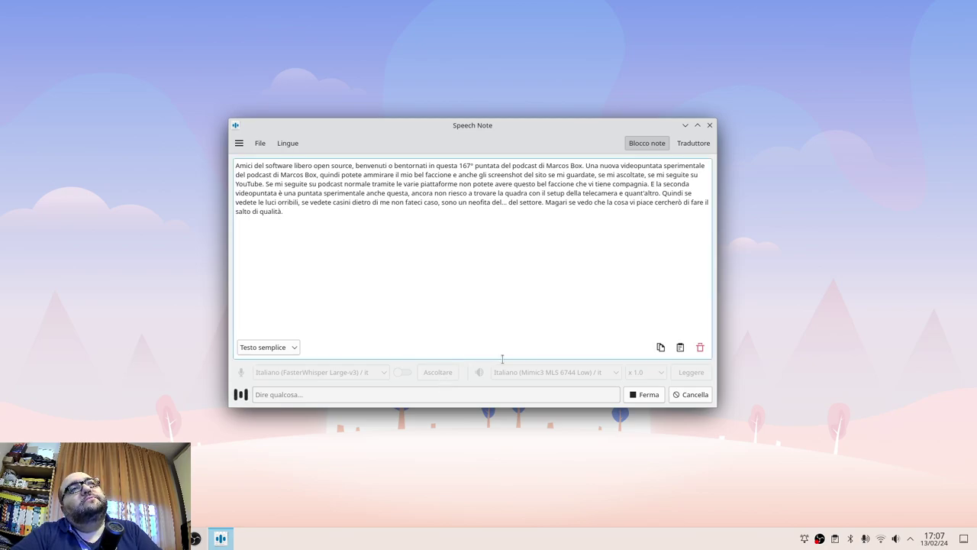
click(654, 395)
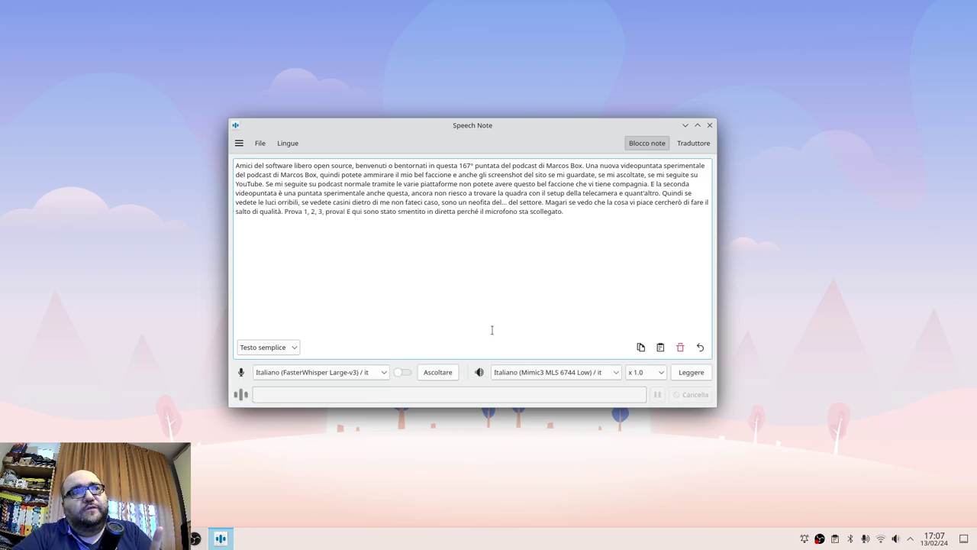
click(285, 211)
key(Return)
key(Return)
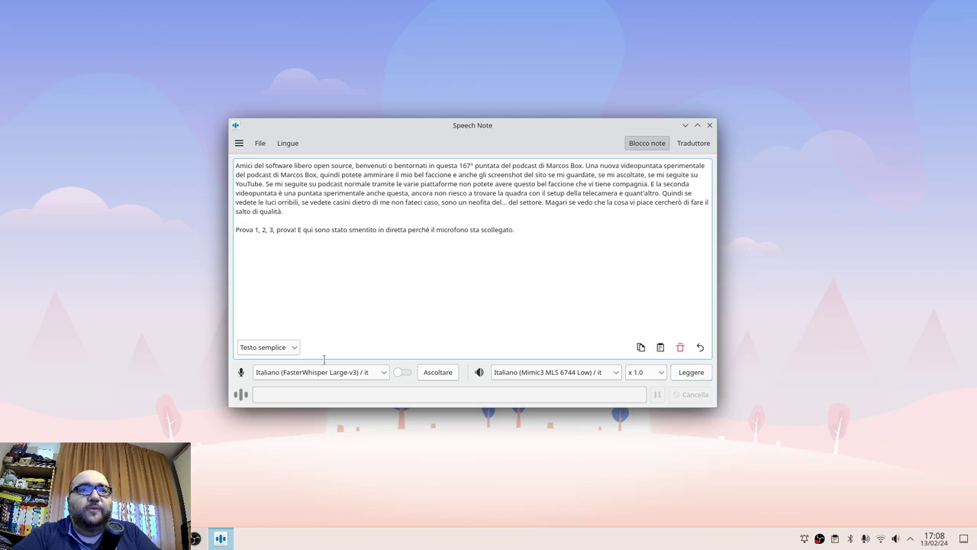
Start reading the note aloud with the Italiano (Coqui Mai Glow Female) voice, and pause and cancel the reading
click(602, 379)
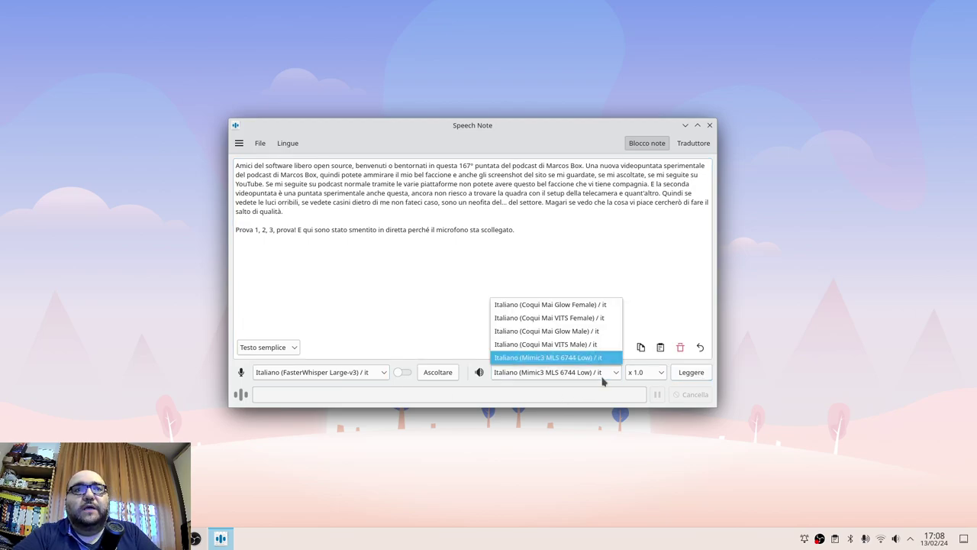
click(608, 305)
click(701, 376)
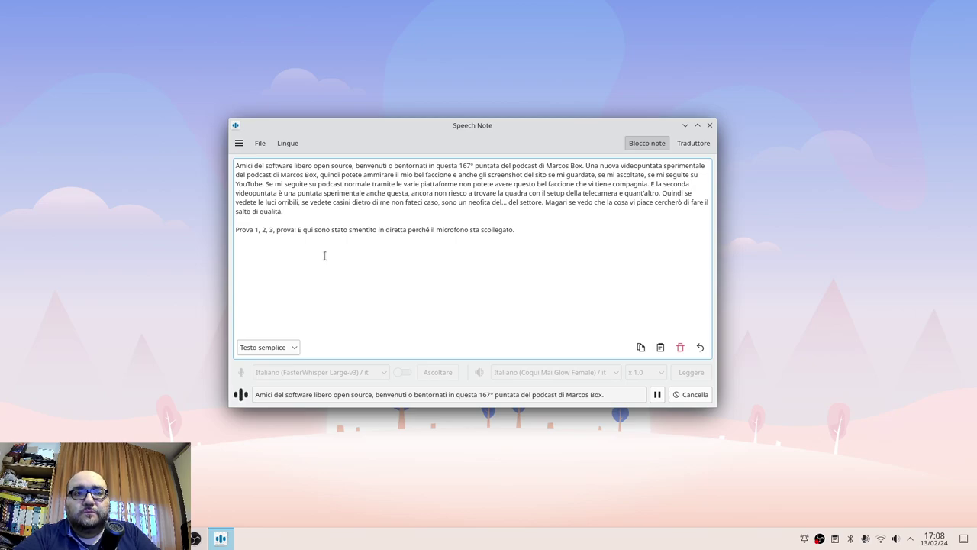
click(657, 395)
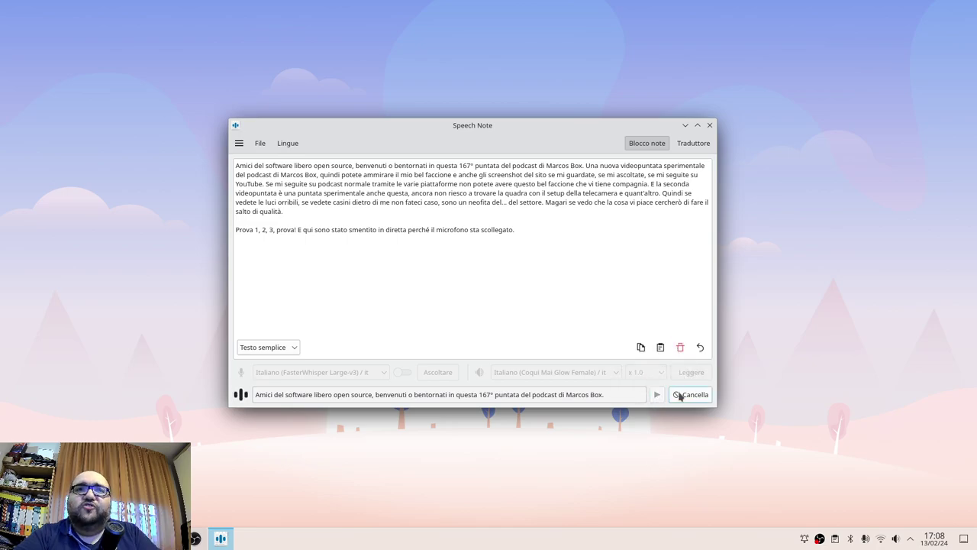
click(689, 396)
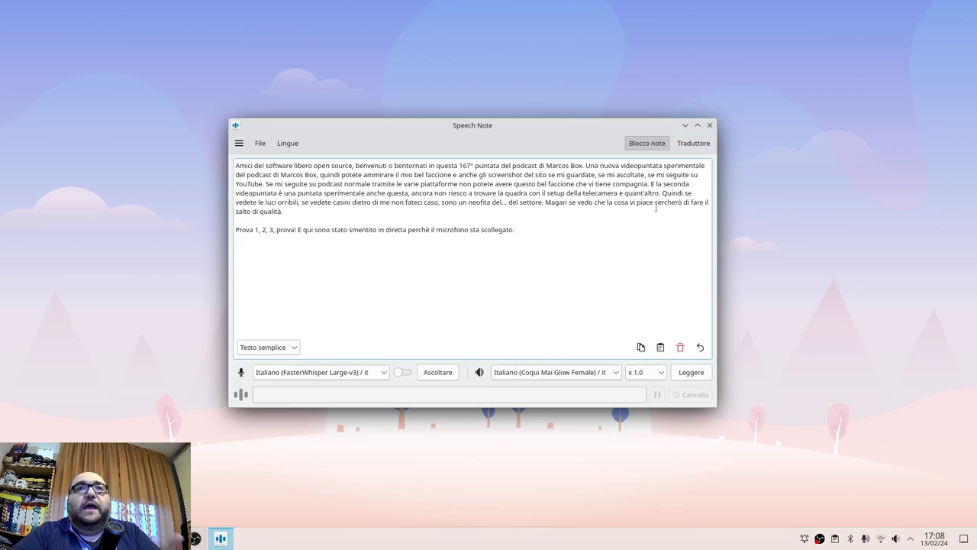
Translate the note's text from Italian to English
click(695, 148)
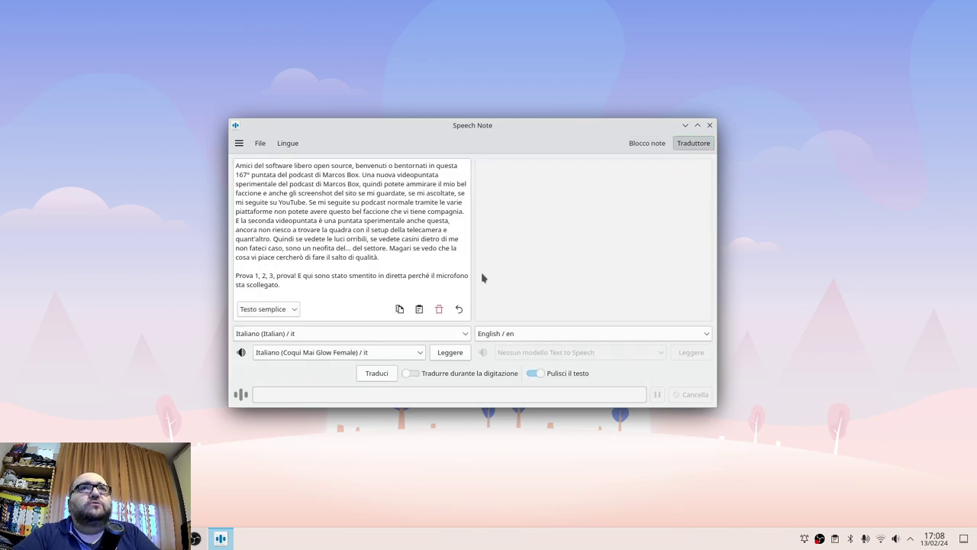
click(384, 377)
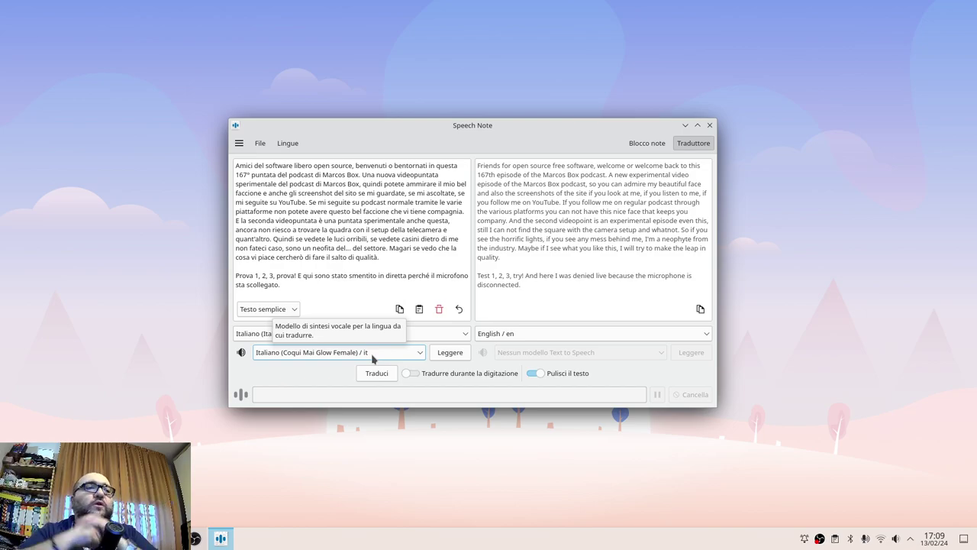
Switch to the browser and go back up through the Speech Note article on marcosbox.org
click(196, 539)
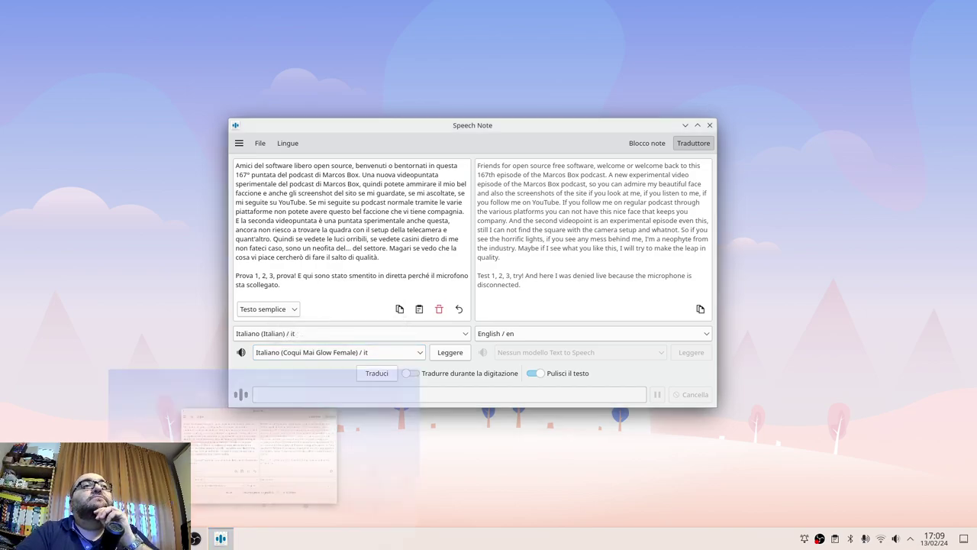
scroll(252, 290, up, 10)
scroll(252, 294, up, 10)
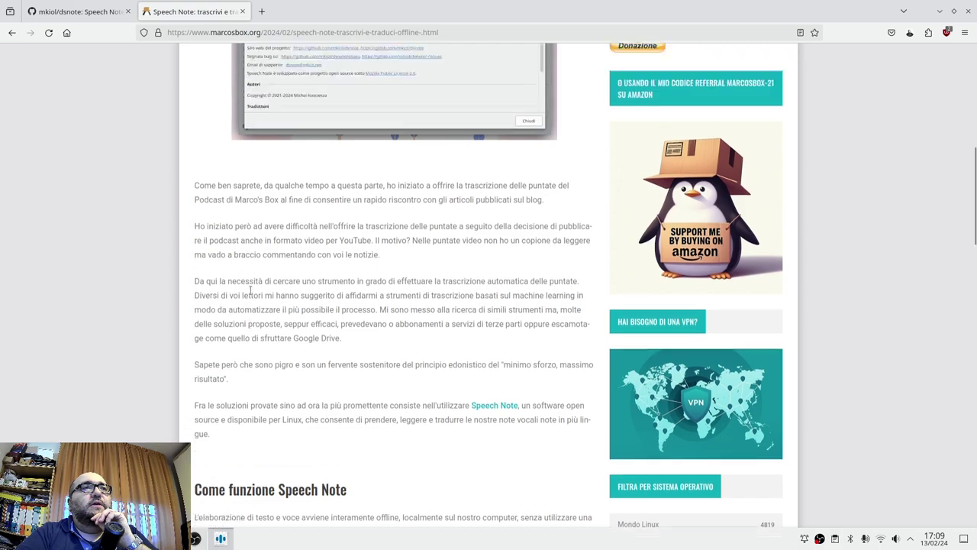